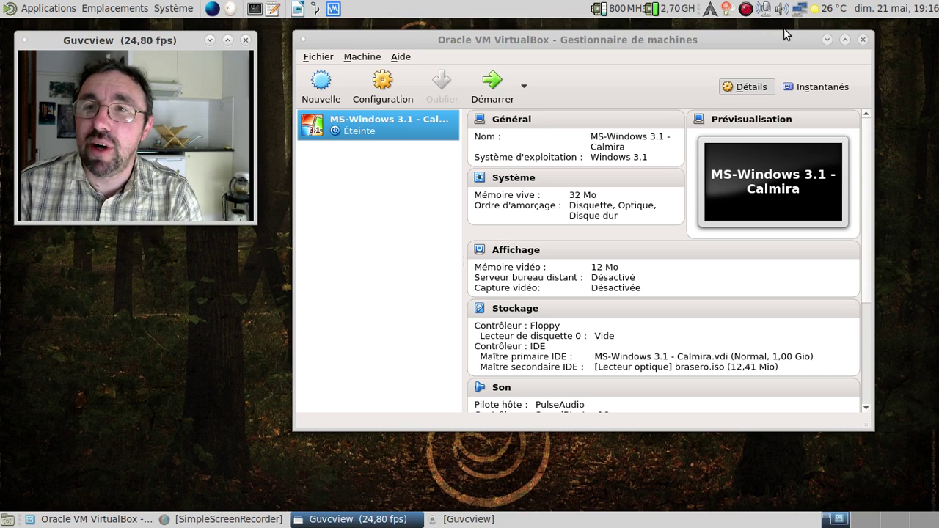
Start the MS-Windows 3.1 - Calmira virtual machine, and briefly open and close its Gestionnaire de fichiers.
left_click(488, 92)
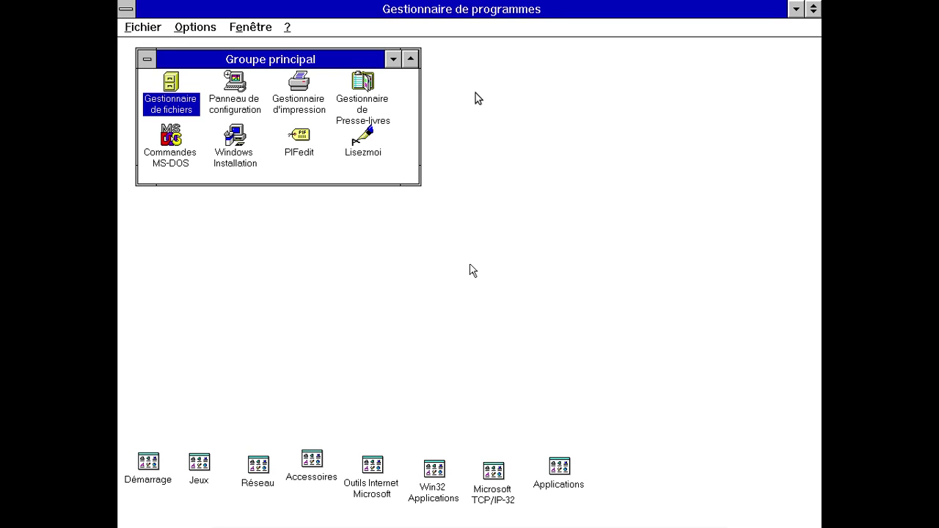
double_click(171, 96)
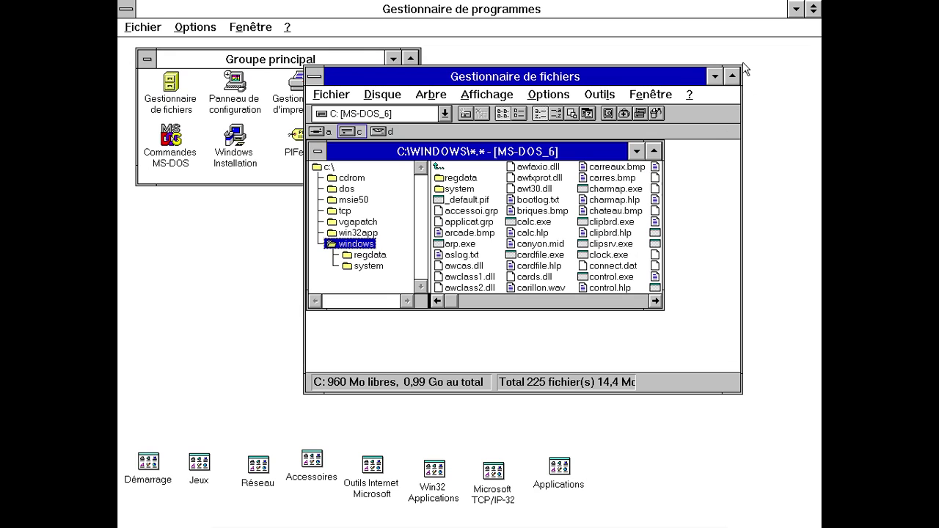
double_click(315, 76)
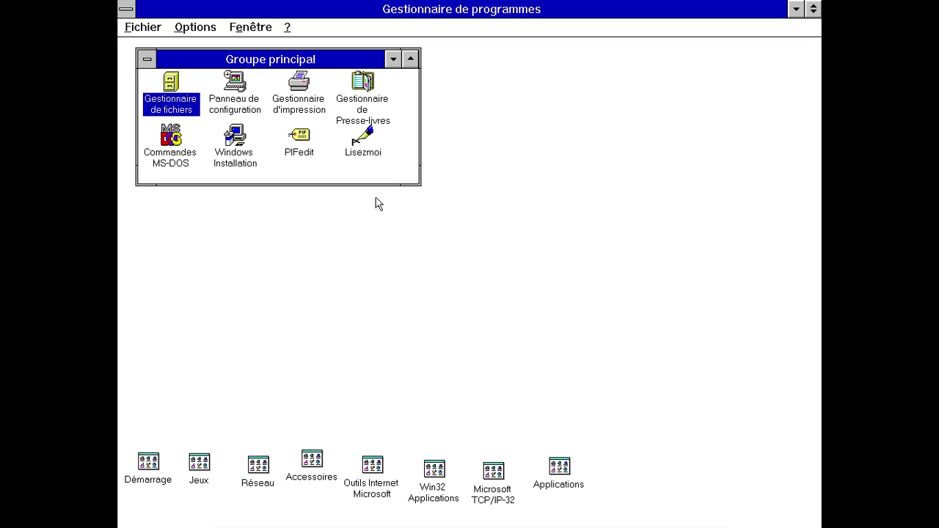
Open the Win32 Applications group, launch Freecell from it and deal a new game.
double_click(432, 476)
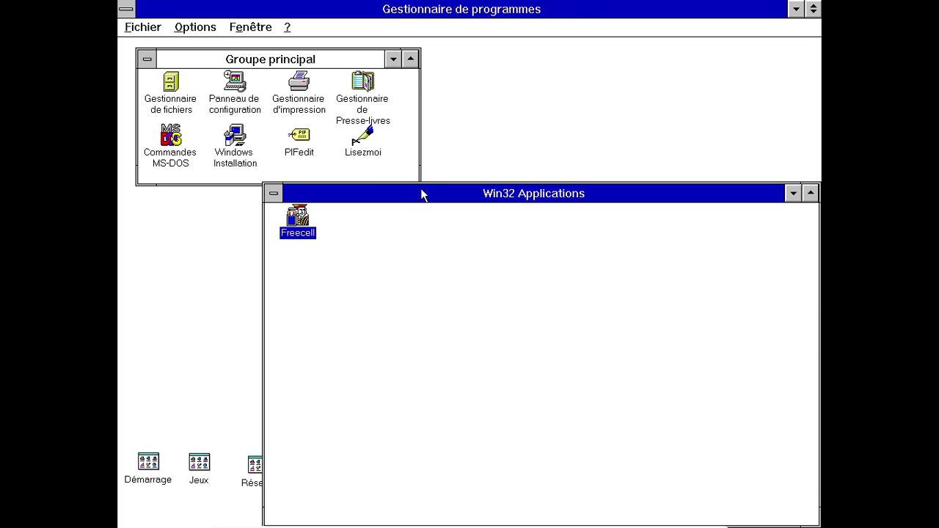
left_click_drag(421, 193, 340, 91)
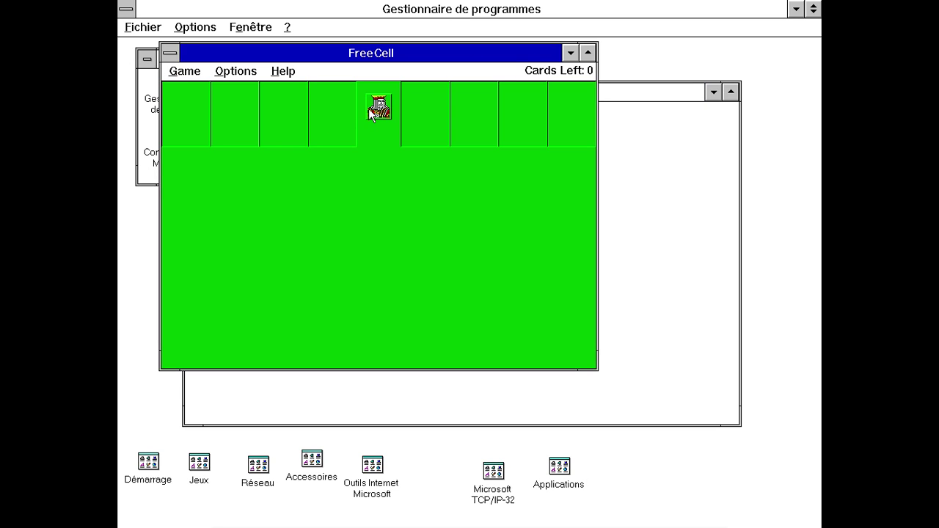
left_click(195, 70)
left_click(195, 87)
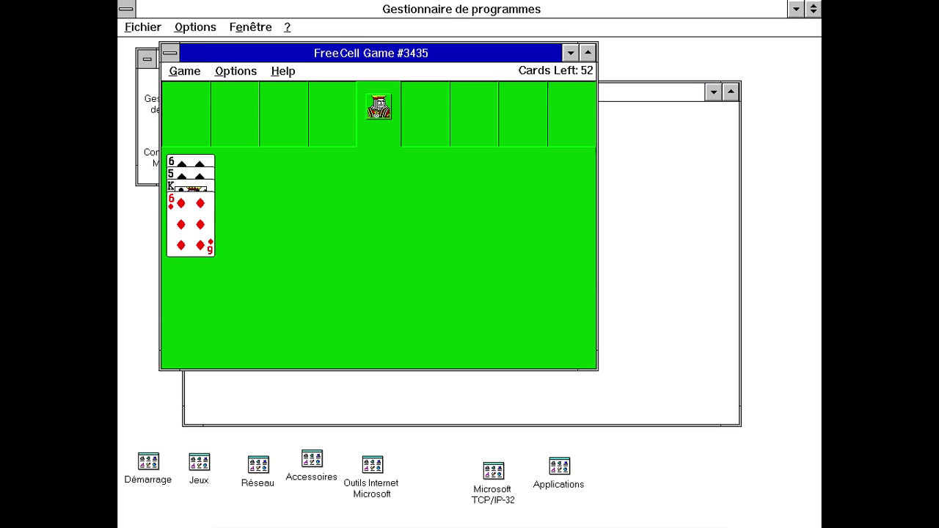
View FreeCell's About information and dismiss it.
left_click(285, 71)
left_click(296, 139)
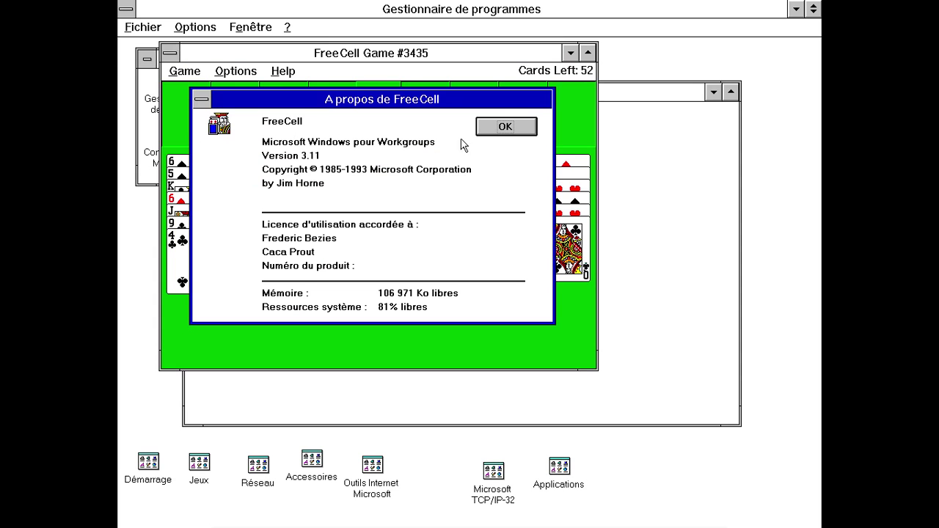
left_click(495, 129)
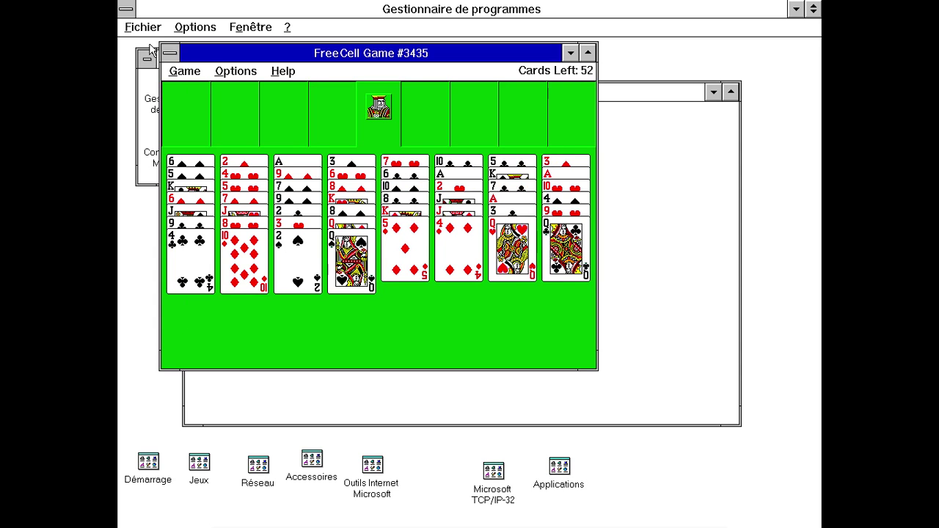
Quit FreeCell, resigning the current game, and close the Win32 Applications group window.
left_click(175, 53)
left_click(175, 53)
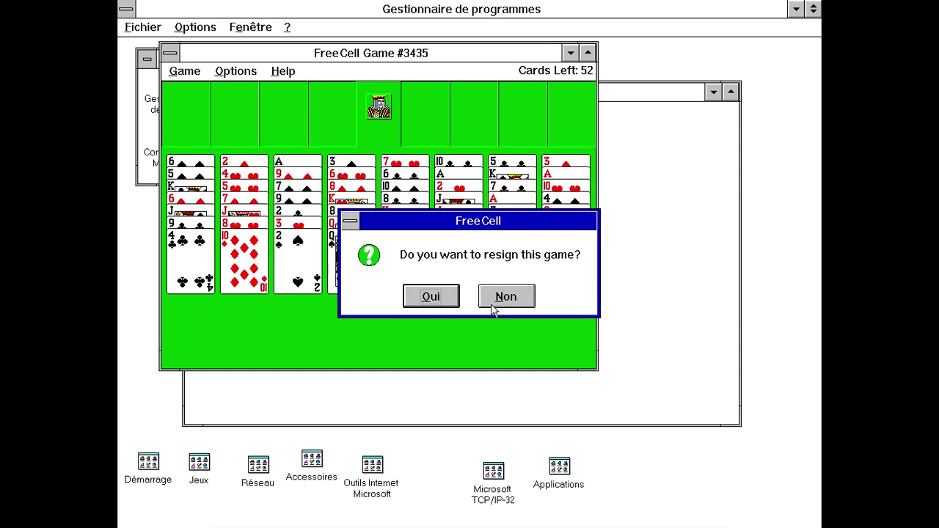
left_click(412, 297)
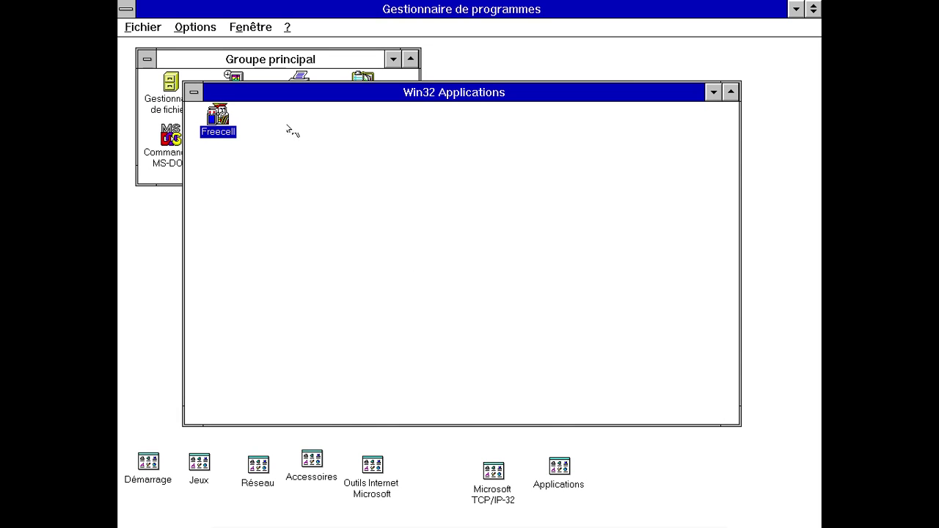
left_click(196, 79)
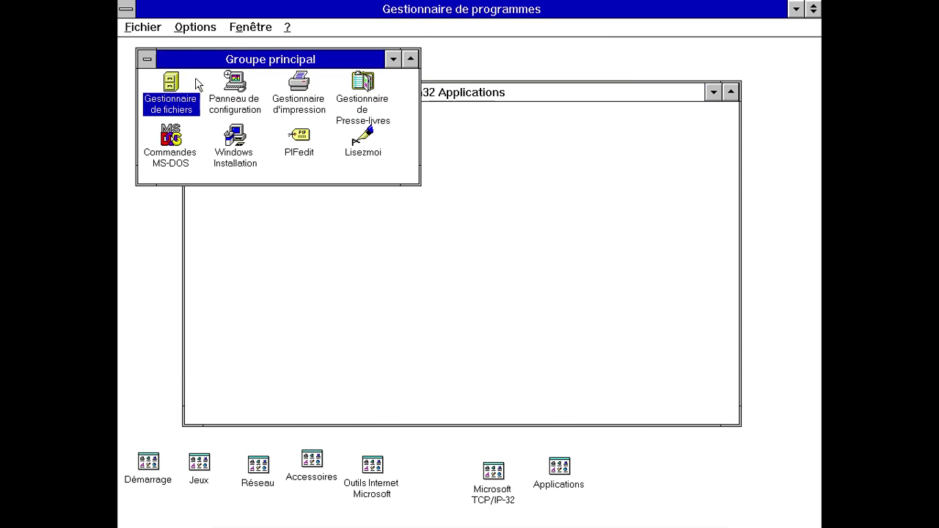
left_click(526, 140)
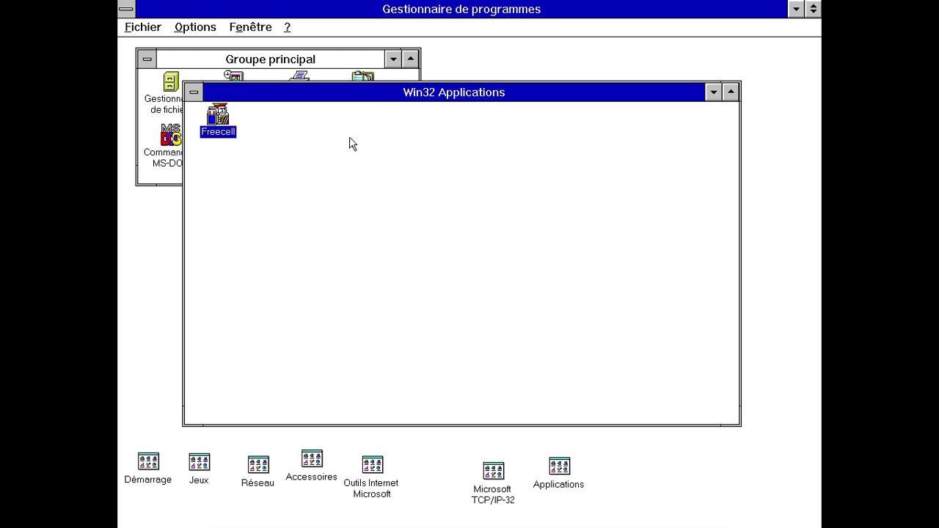
double_click(193, 92)
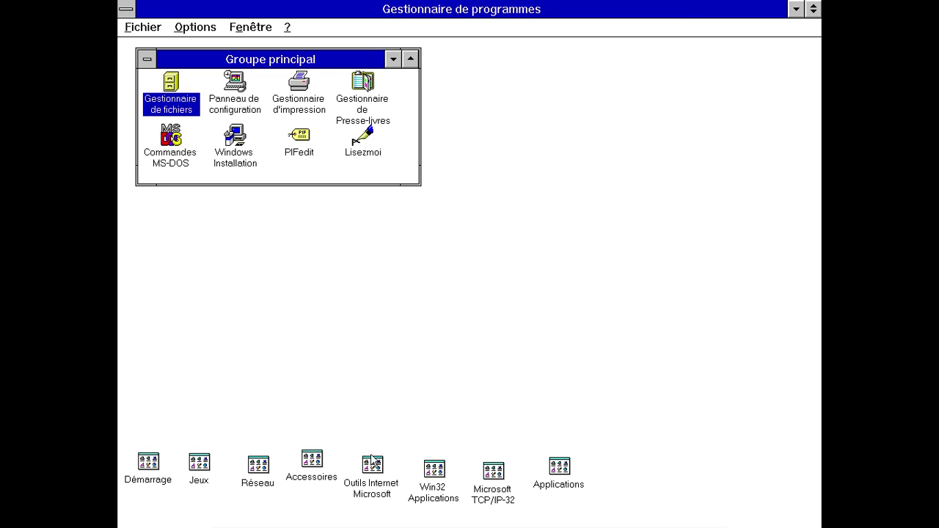
Launch Internet Explorer from the Outils Internet Microsoft group and dismiss the script error on the start page.
double_click(372, 477)
left_click_drag(286, 50, 374, 90)
left_click(233, 135)
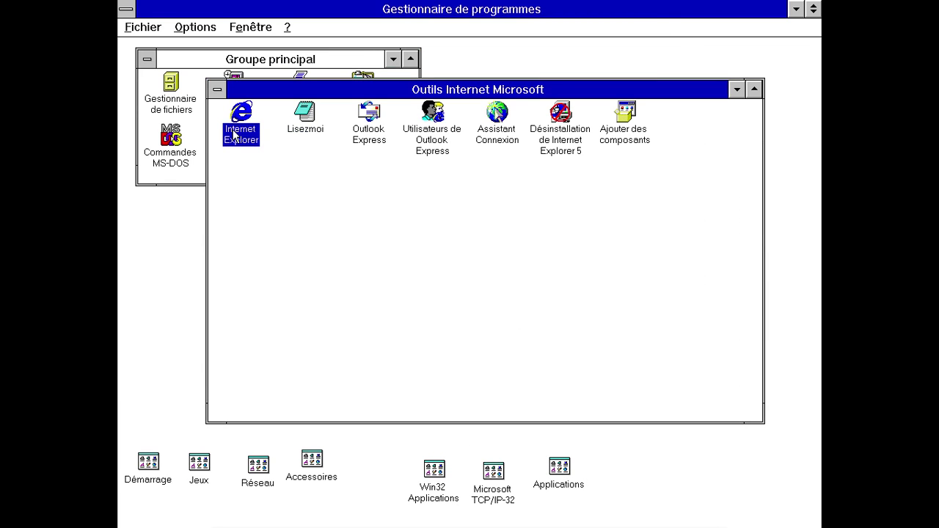
double_click(233, 135)
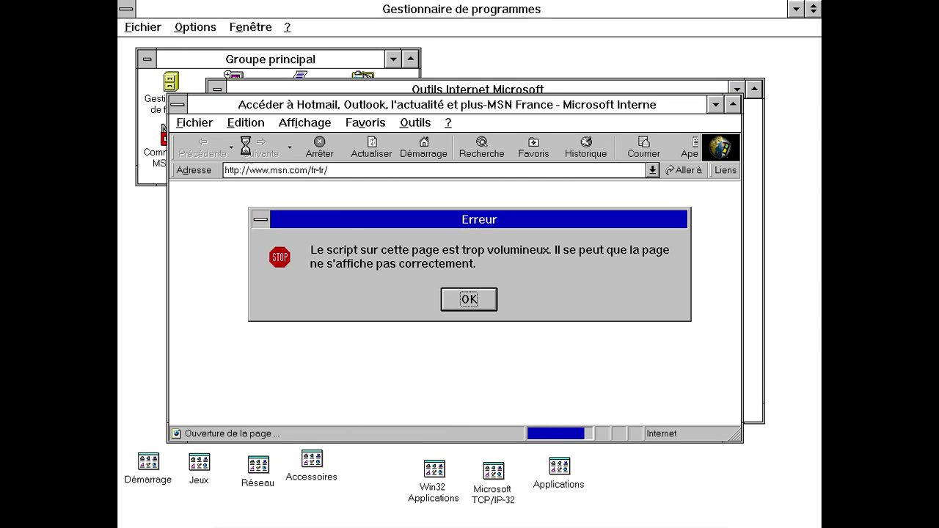
left_click(469, 299)
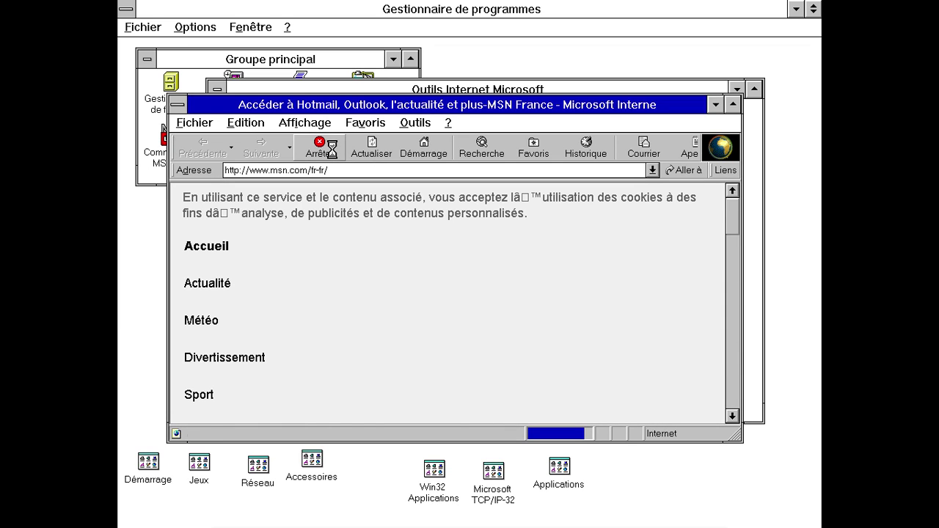
Load google.fr in Internet Explorer.
left_click(343, 172)
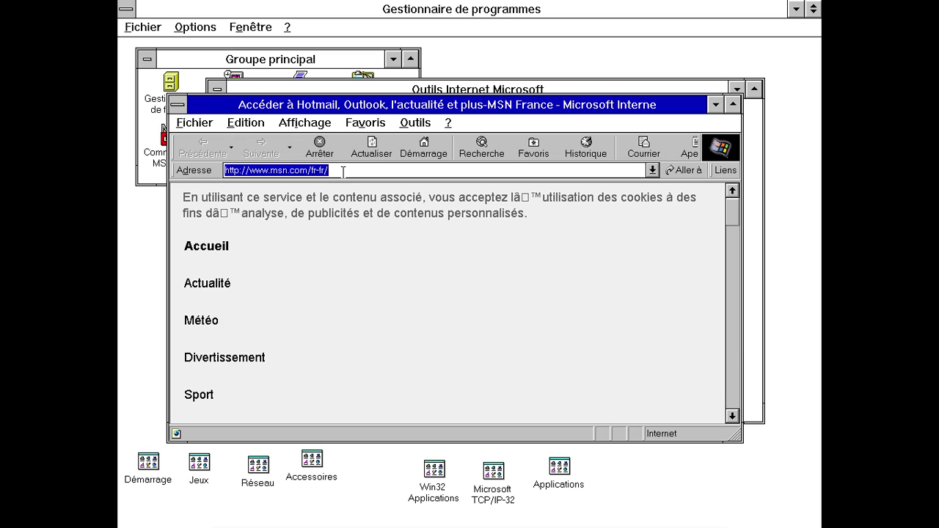
type("google.fr")
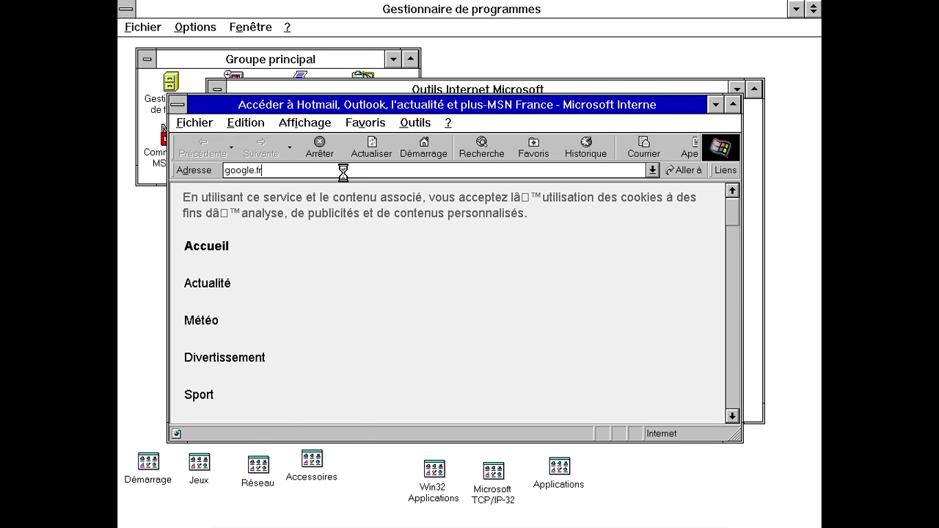
key("Return")
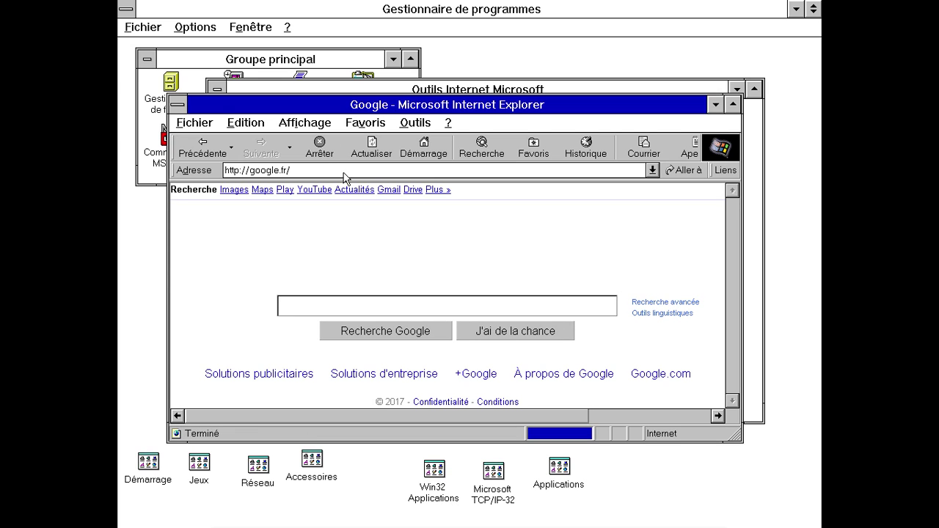
View the version information of Internet Explorer and close the dialog.
left_click(448, 125)
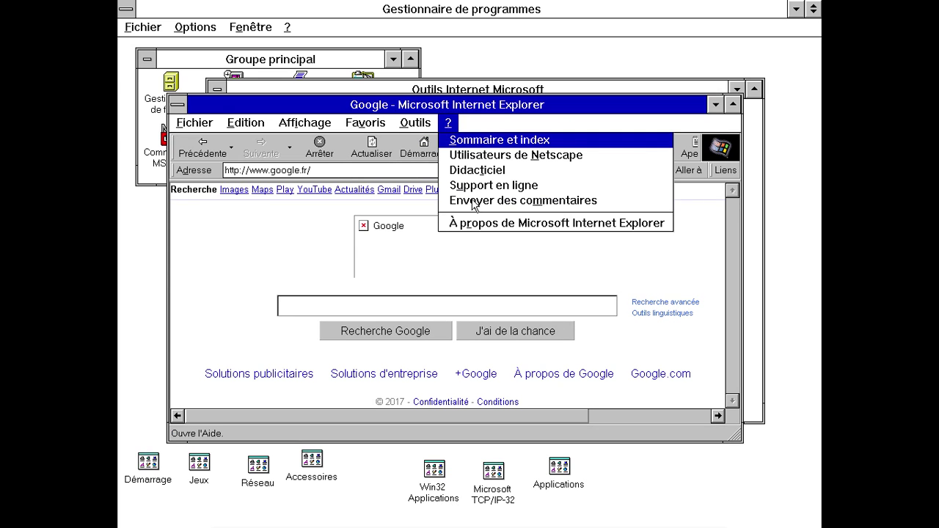
left_click(484, 222)
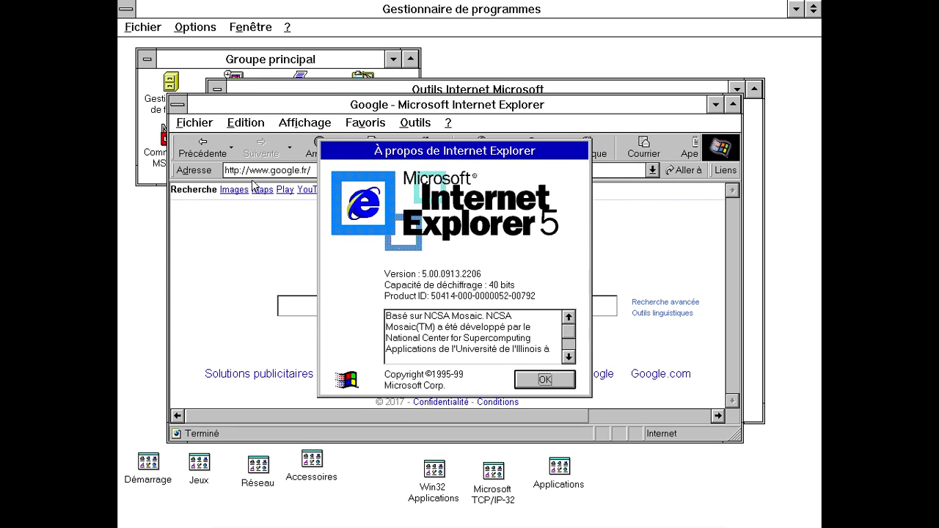
left_click_drag(542, 380, 541, 393)
left_click(540, 382)
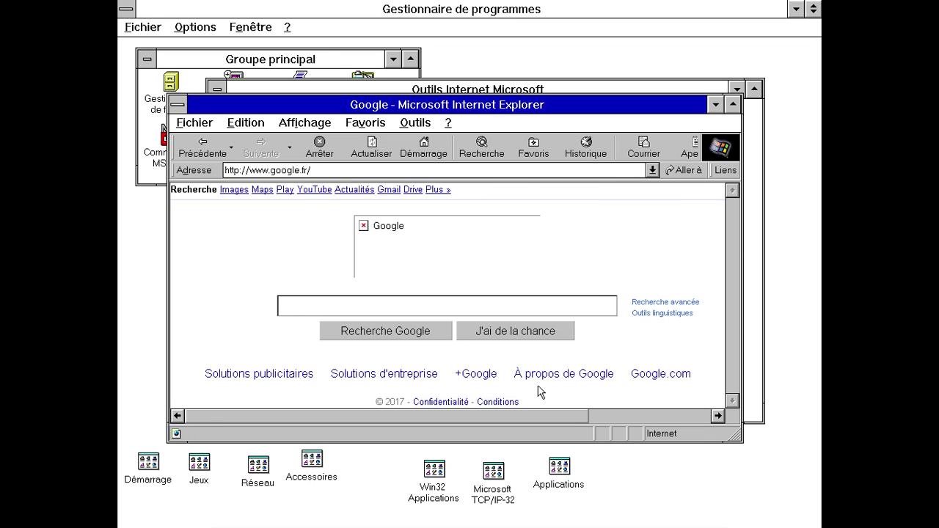
Close Internet Explorer and the Outils Internet Microsoft group window.
double_click(179, 105)
left_click(218, 90)
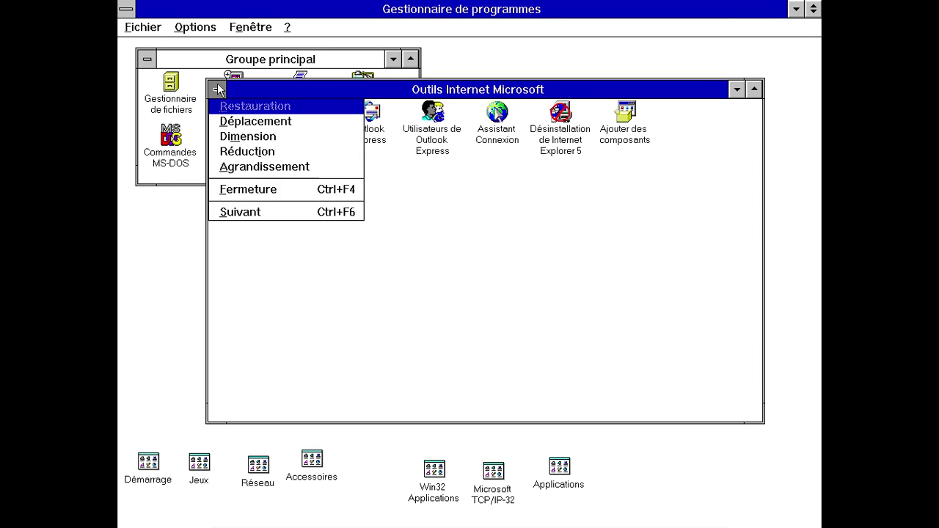
key("u")
Display the Accessoires group beside Groupe principal, enlarged to show all its icons, and briefly run Calculatrice.
left_click(302, 471)
left_click(302, 473)
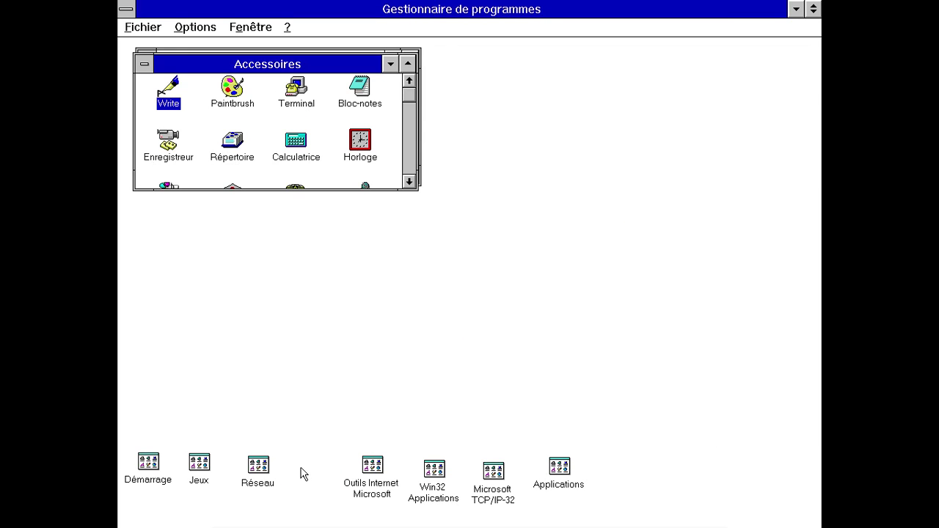
left_click_drag(236, 72, 531, 102)
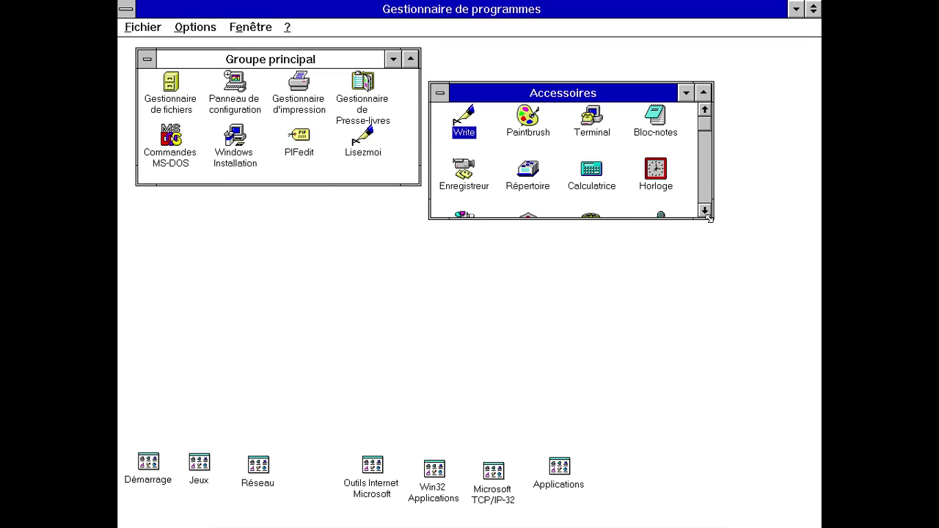
left_click_drag(712, 218, 773, 333)
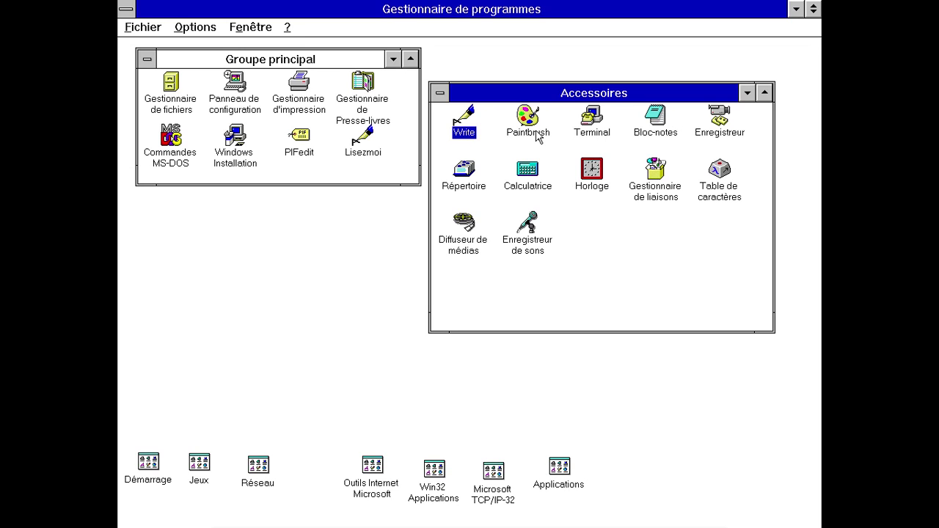
double_click(524, 172)
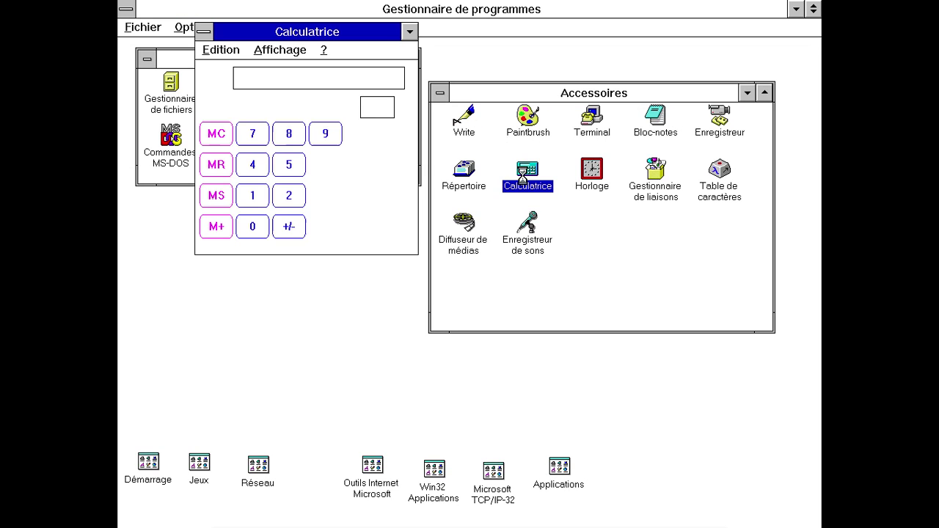
double_click(204, 33)
Launch Gestionnaire de fichiers, close the Accessoires group behind it and return to the file manager.
double_click(170, 83)
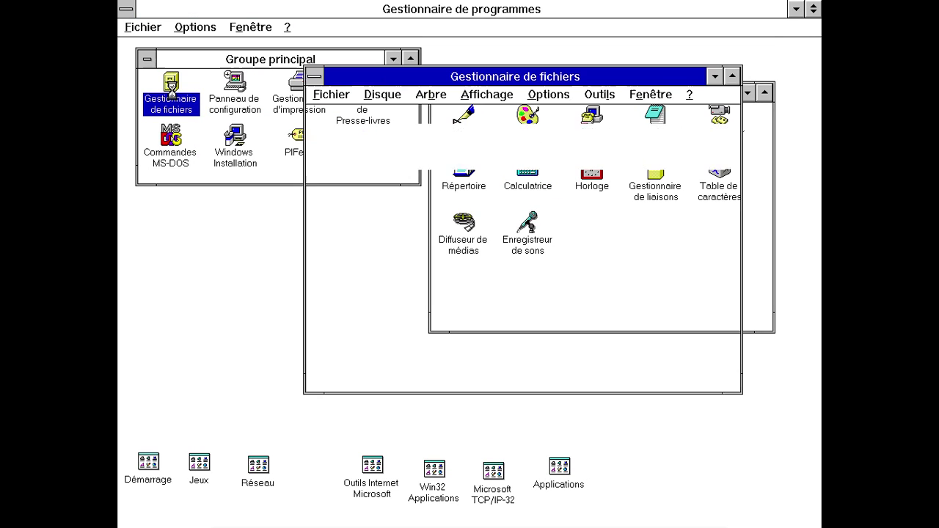
left_click(753, 141)
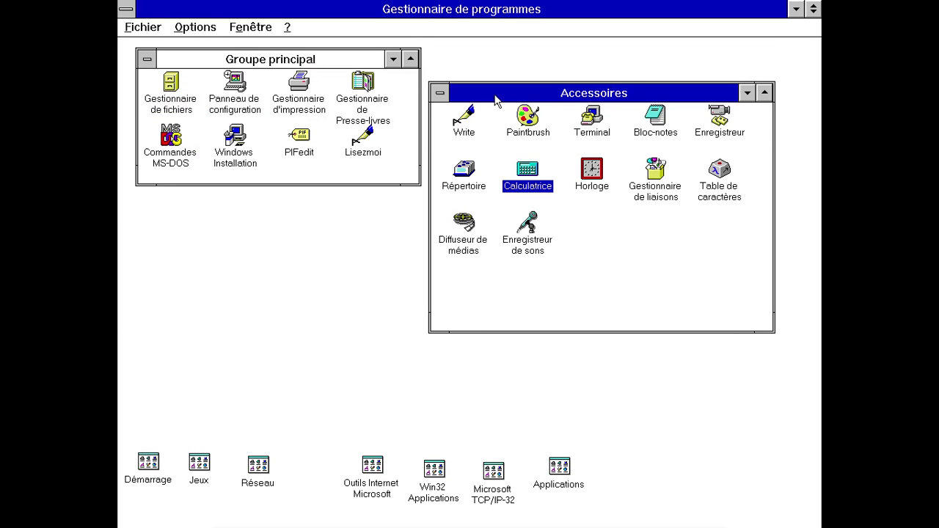
double_click(440, 93)
key("alt+Tab")
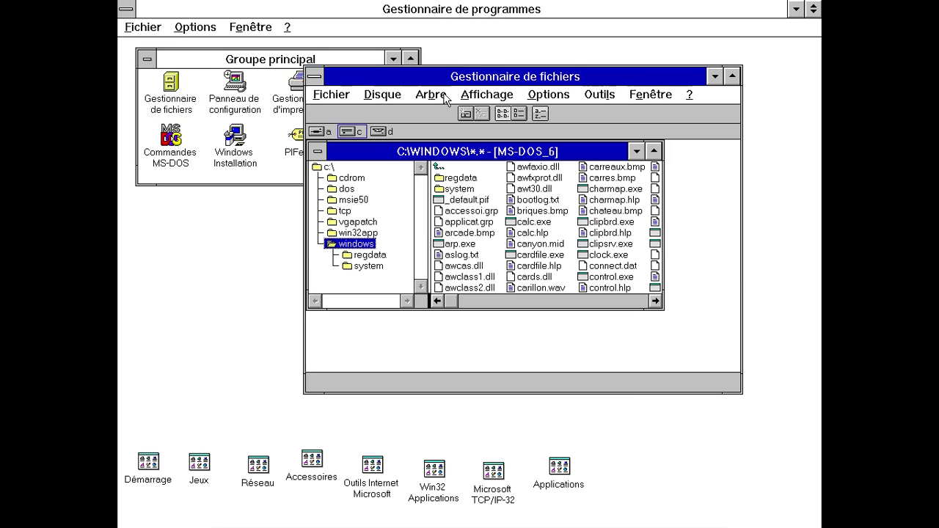
Maximize the file manager and its C:\WINDOWS directory window, and restore the file manager to its smaller size.
left_click(732, 77)
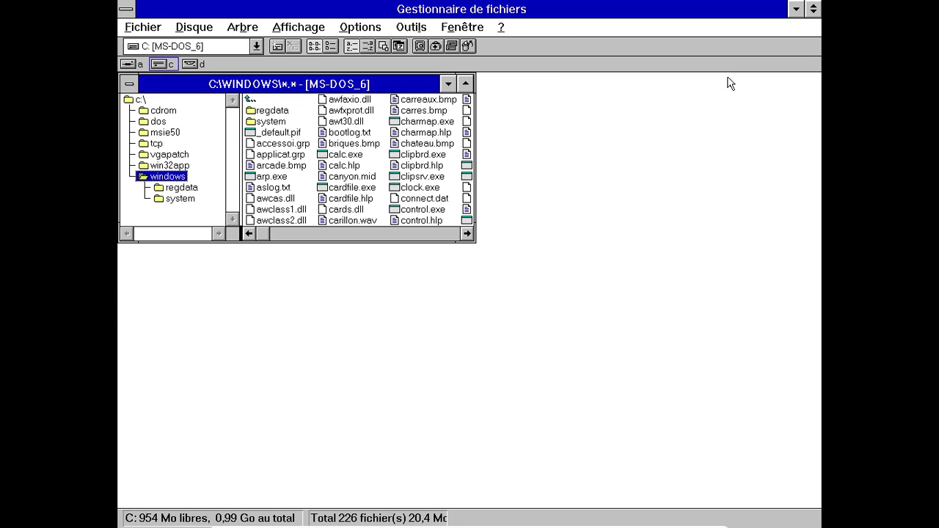
left_click(472, 88)
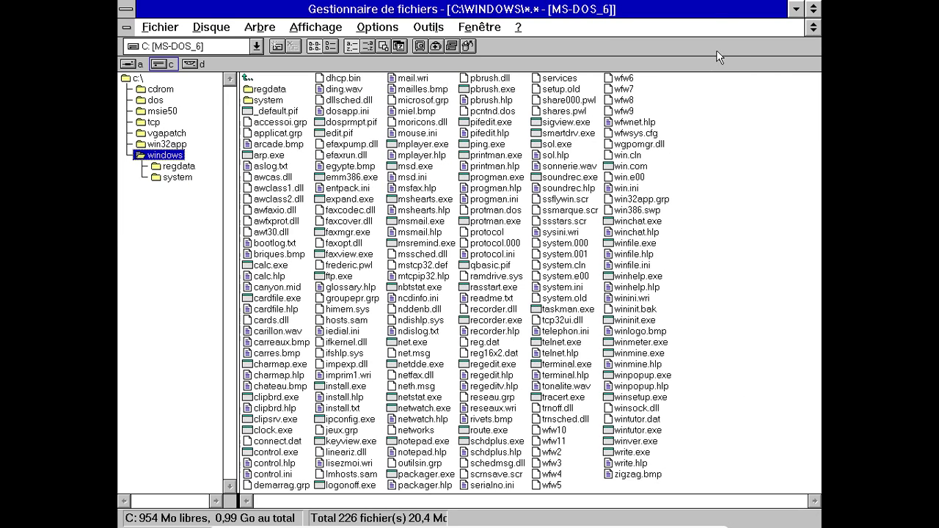
double_click(628, 10)
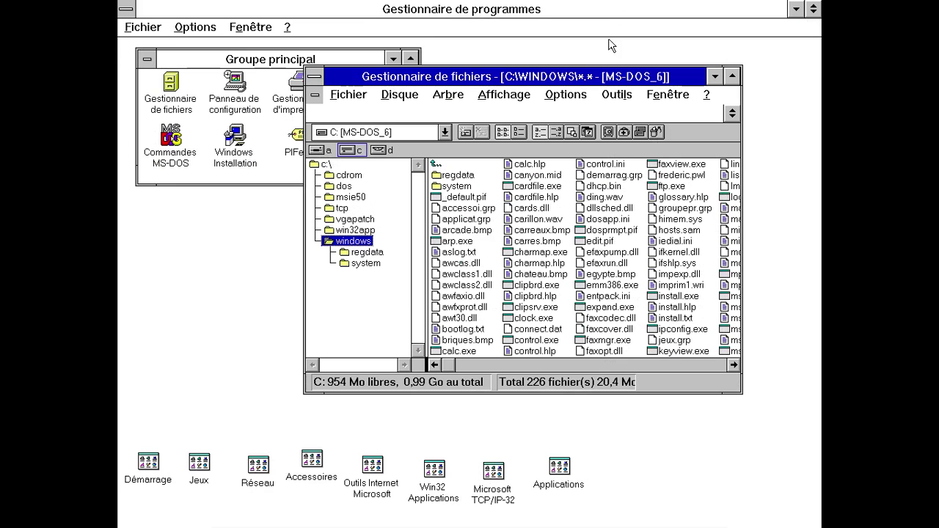
Run the cal331fr.exe installer from the root of drive C.
left_click(328, 166)
double_click(464, 264)
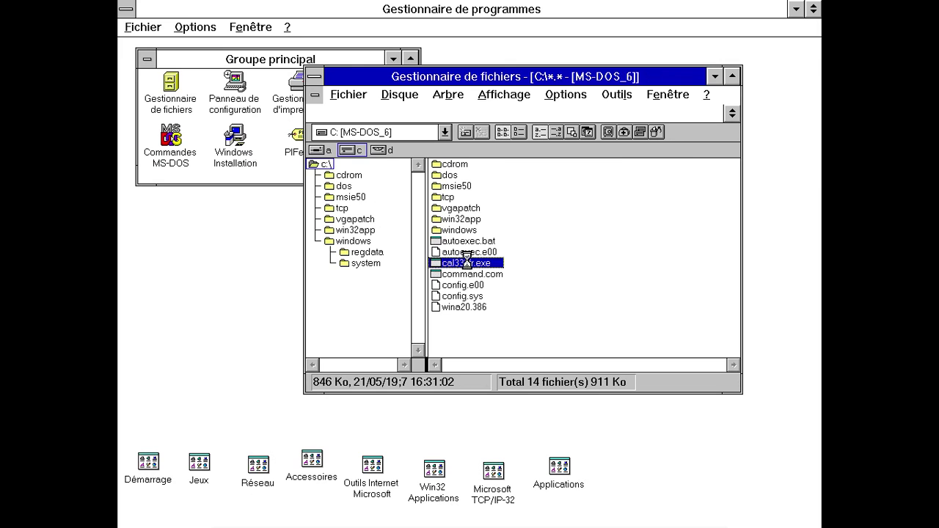
left_click(429, 297)
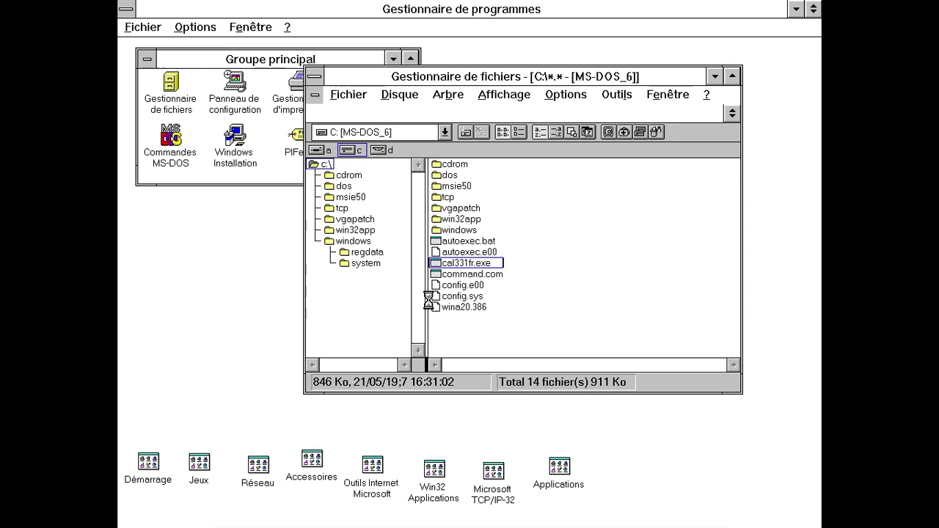
Accept the licence agreement and install Calmira II into the C:\WINDOWS\Calmira directory.
left_click(581, 412)
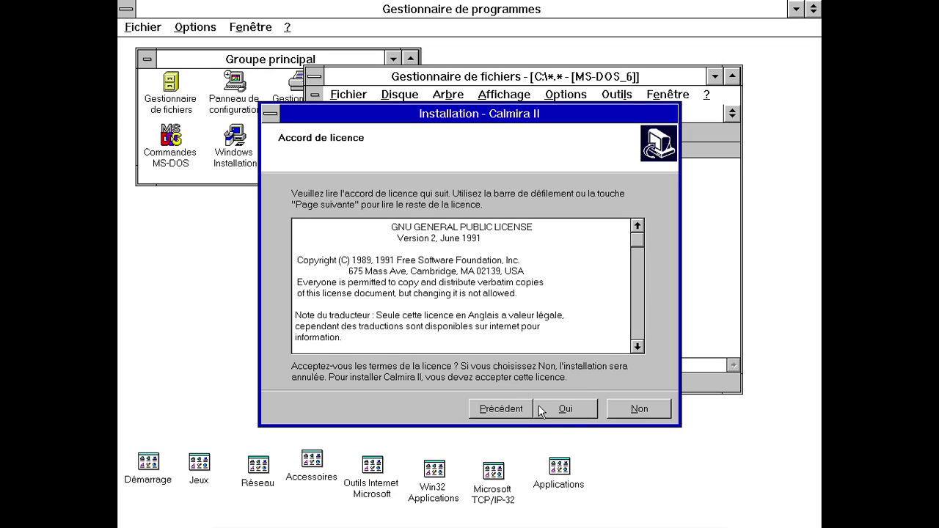
left_click(588, 412)
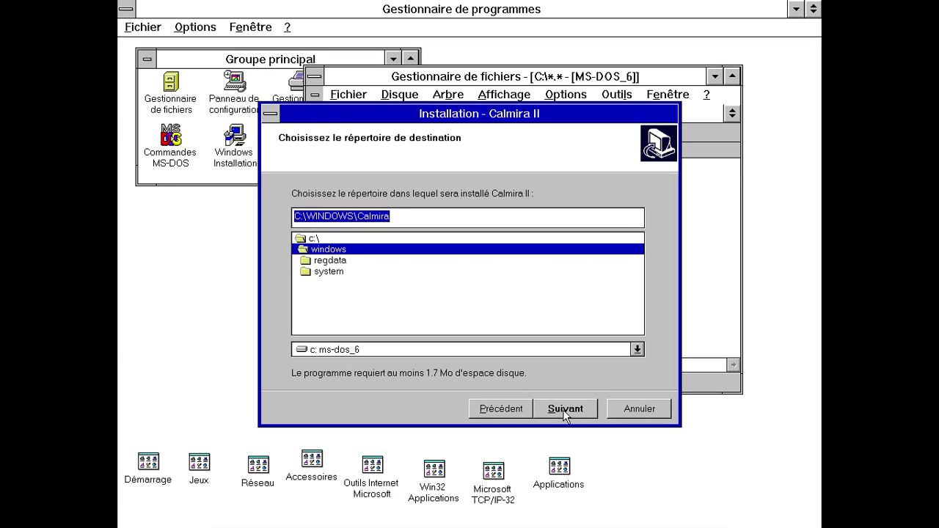
left_click(564, 410)
left_click(565, 411)
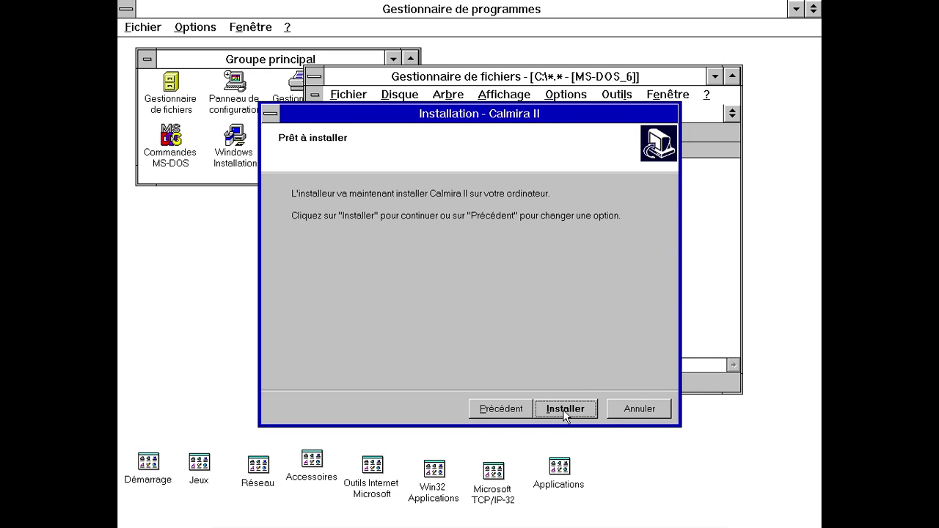
left_click(562, 410)
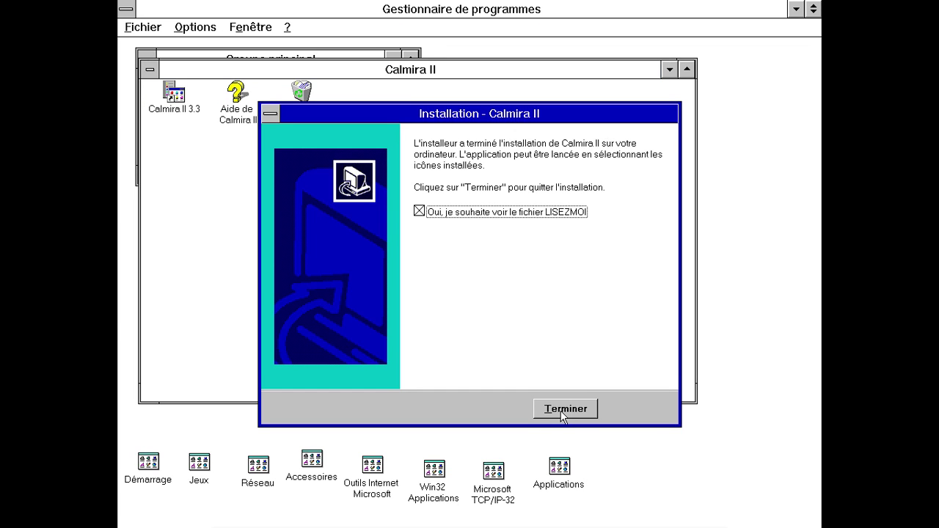
Finish the installation with the LISEZMOI file shown, and close the file and the Calmira II and Groupe principal windows.
left_click(563, 414)
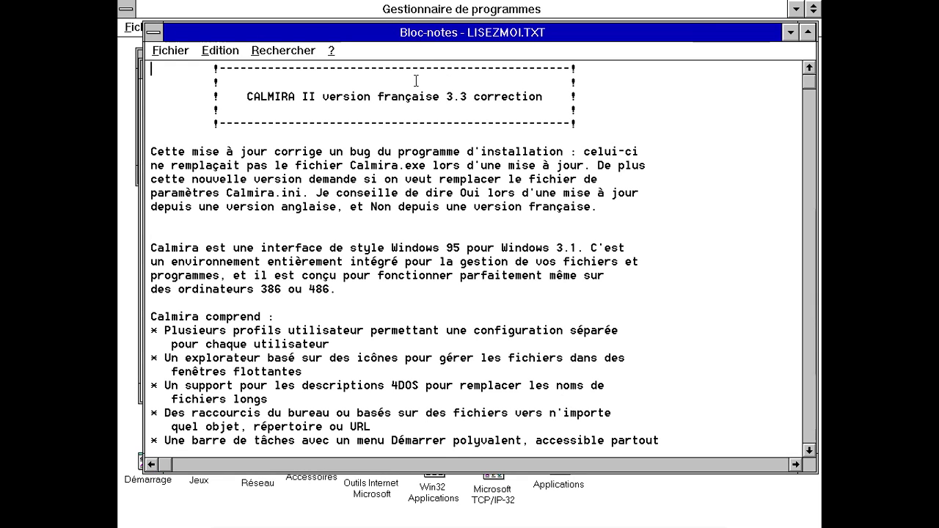
double_click(154, 32)
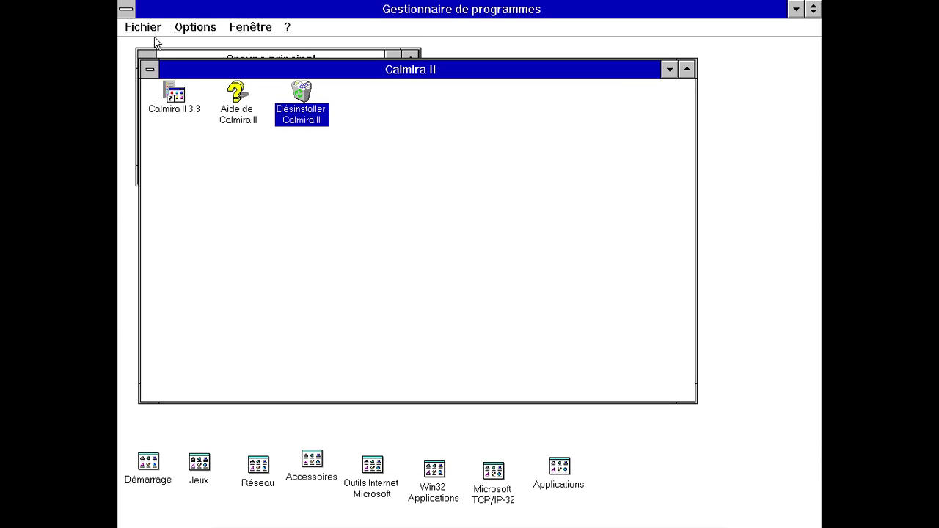
double_click(149, 69)
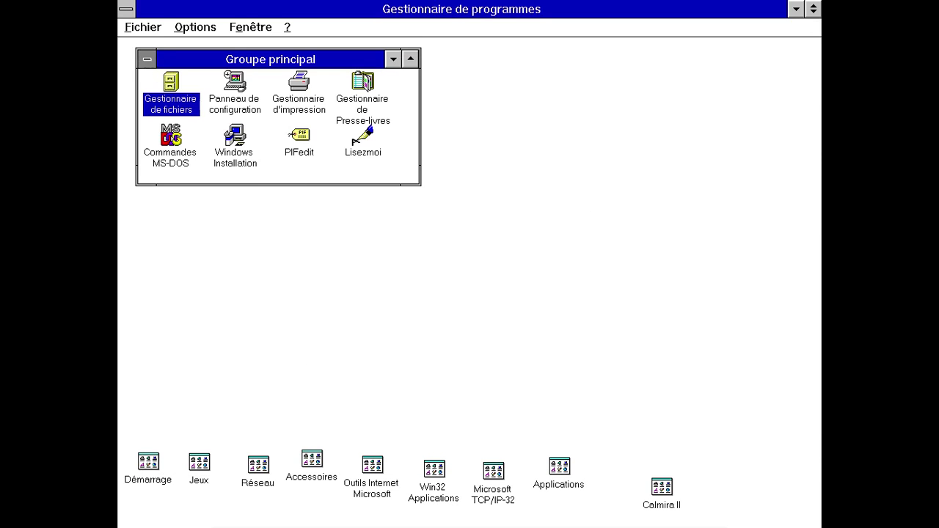
double_click(147, 61)
Launch Calmira II 3.3 from the Calmira II group and minimize the program manager and file manager windows.
double_click(652, 490)
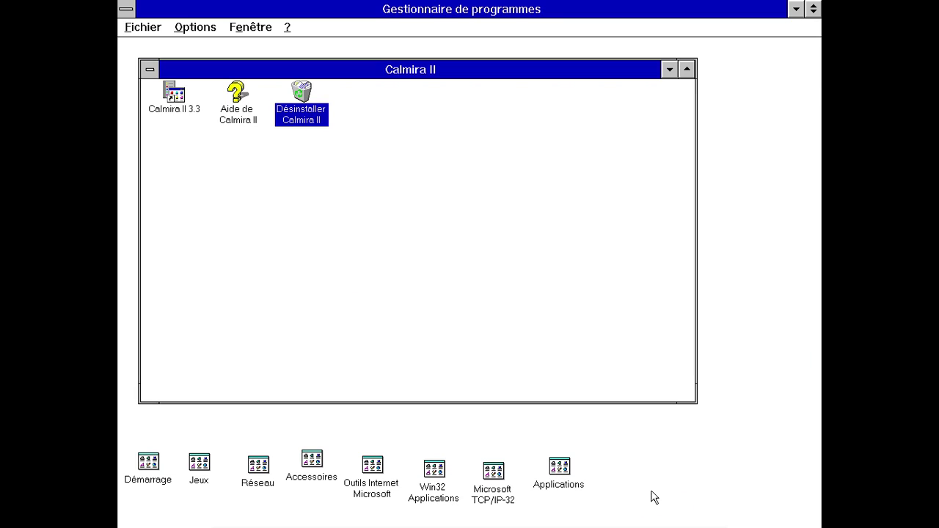
double_click(171, 111)
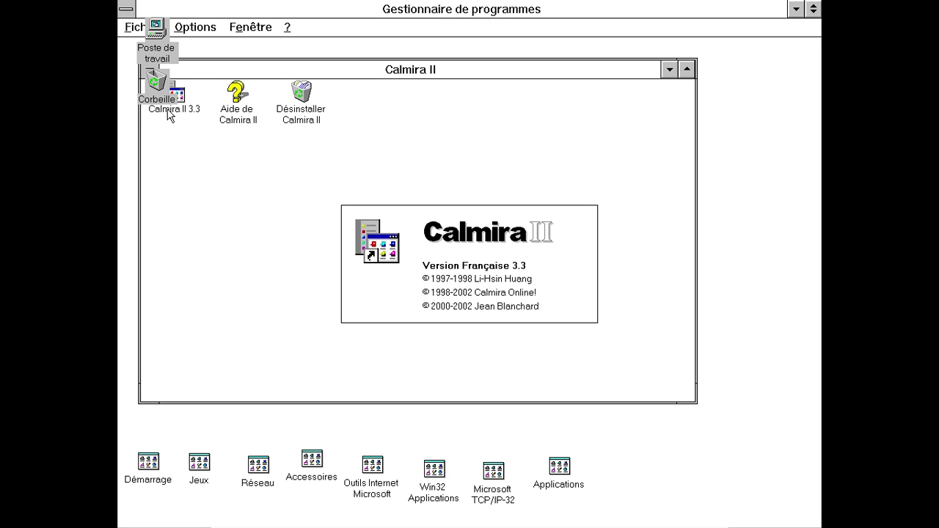
left_click(795, 8)
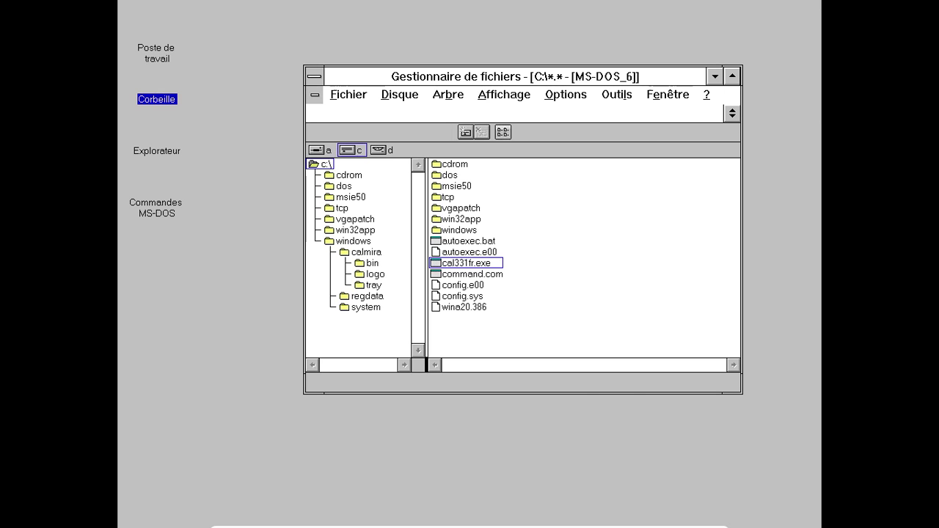
left_click(712, 76)
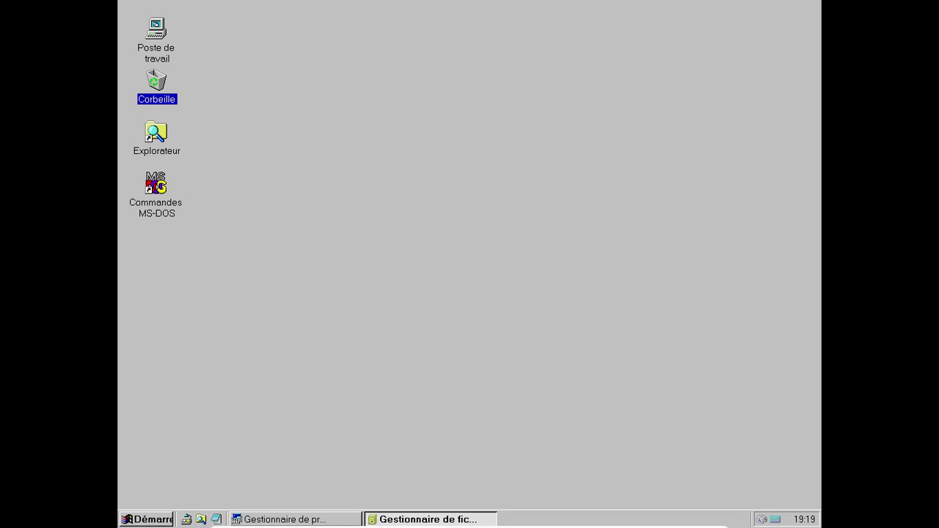
Enable the "Afficher la barre de tâches en permanence" option in the taskbar properties.
right_click(559, 522)
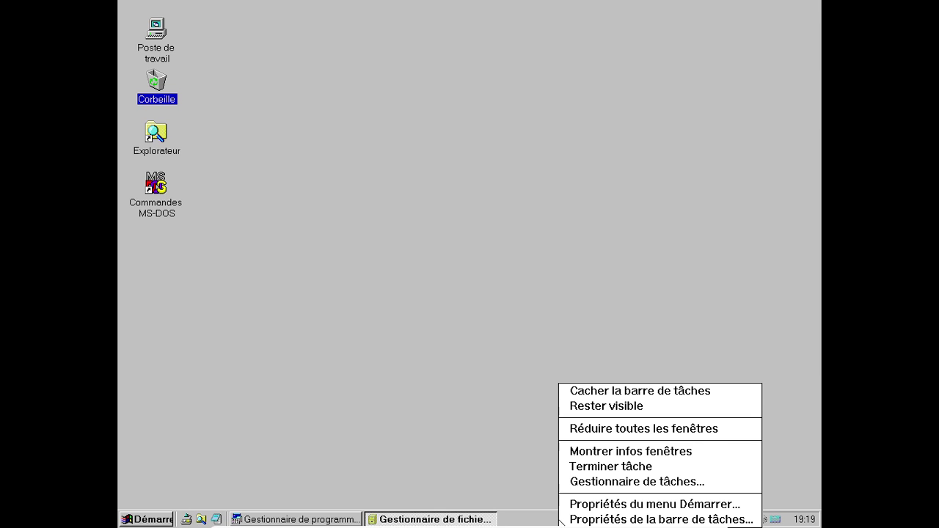
left_click(598, 519)
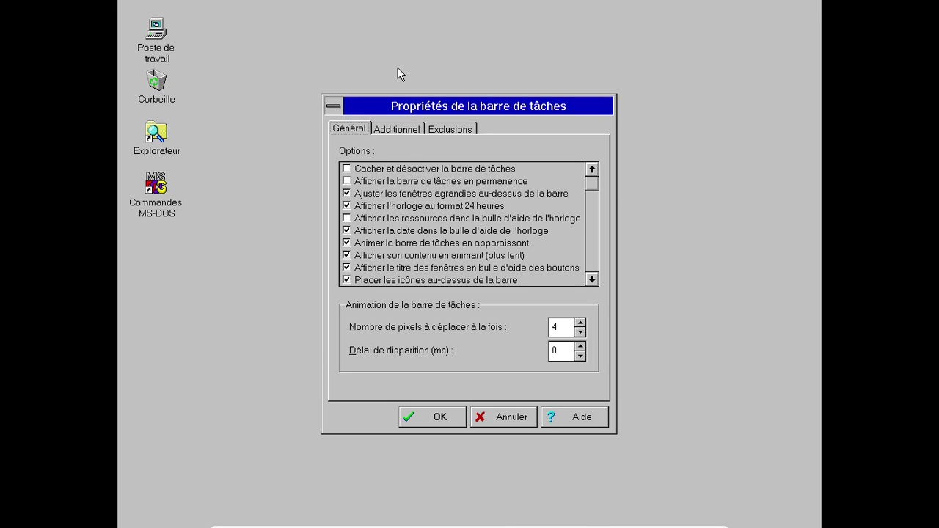
left_click(352, 184)
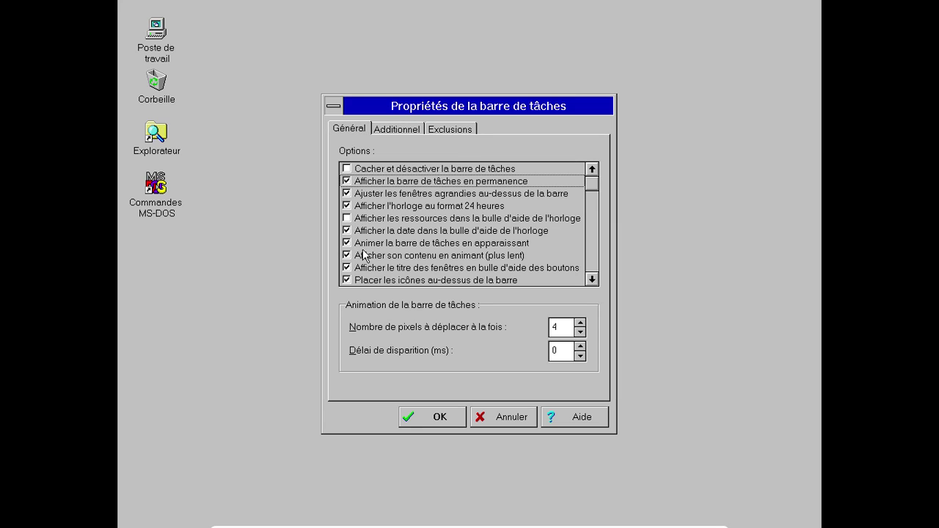
Review the remaining general taskbar options and the Additionnel and Exclusions settings, and apply the taskbar properties.
left_click(592, 279)
left_click(592, 280)
left_click(592, 279)
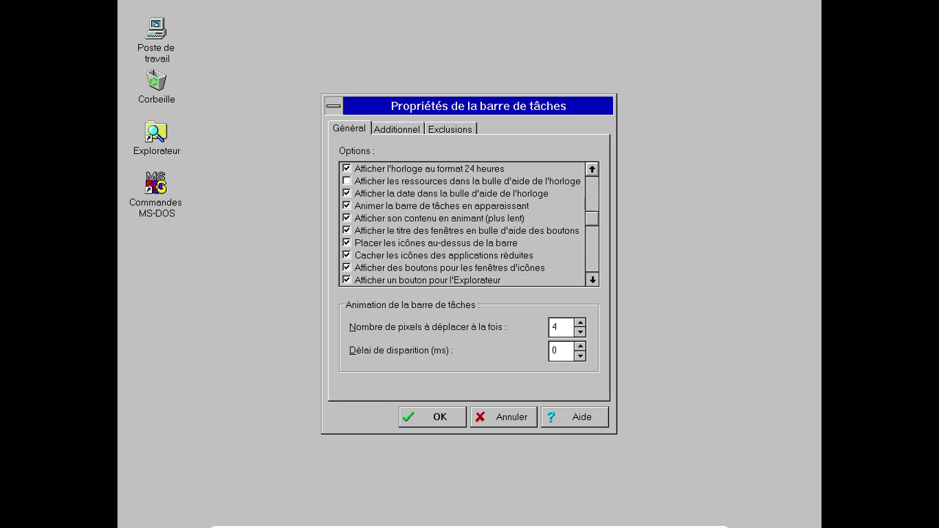
left_click(592, 279)
left_click(592, 280)
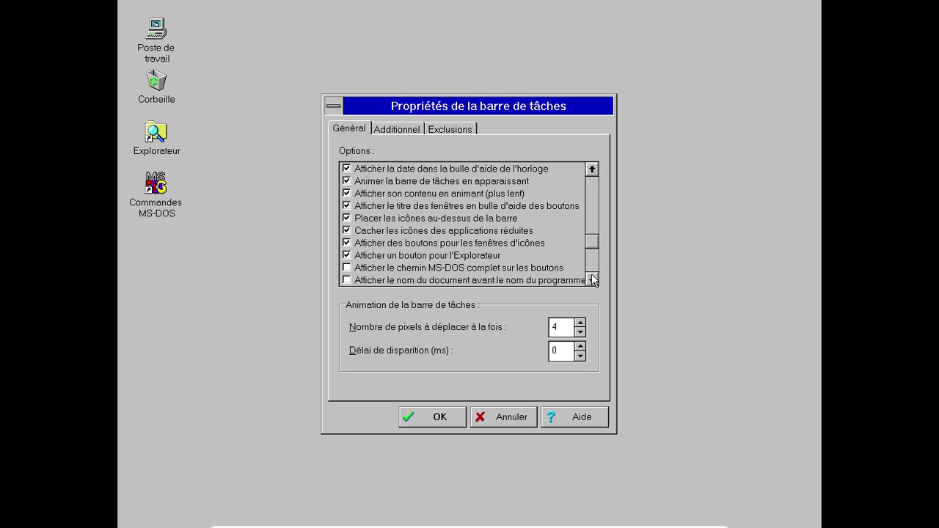
left_click(592, 279)
left_click(592, 280)
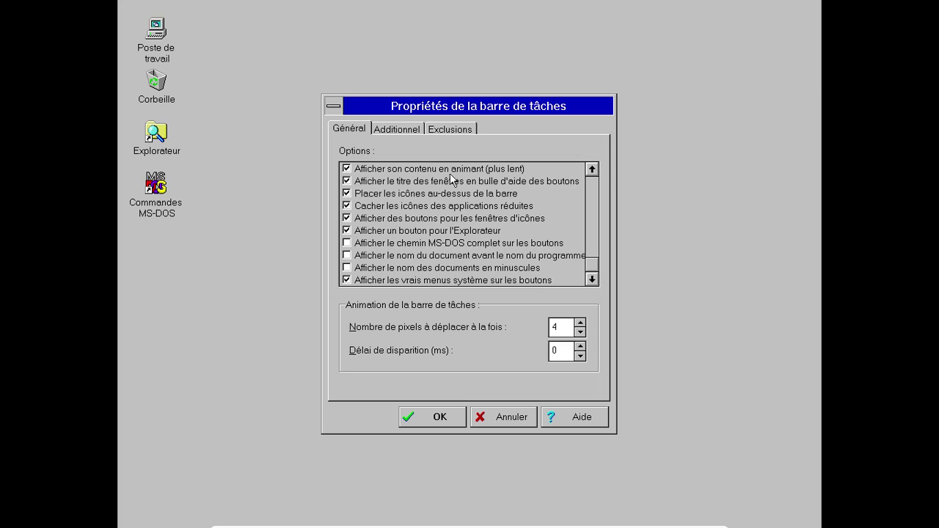
left_click(402, 129)
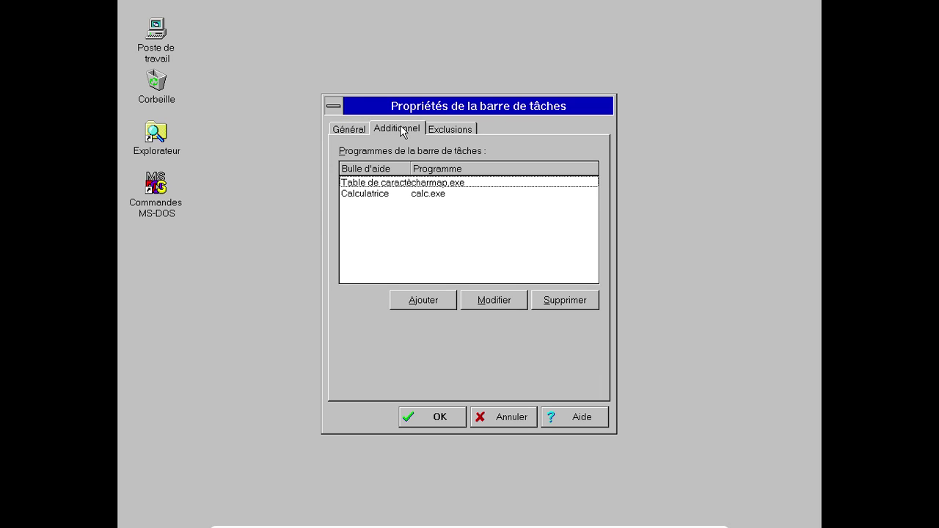
left_click(443, 130)
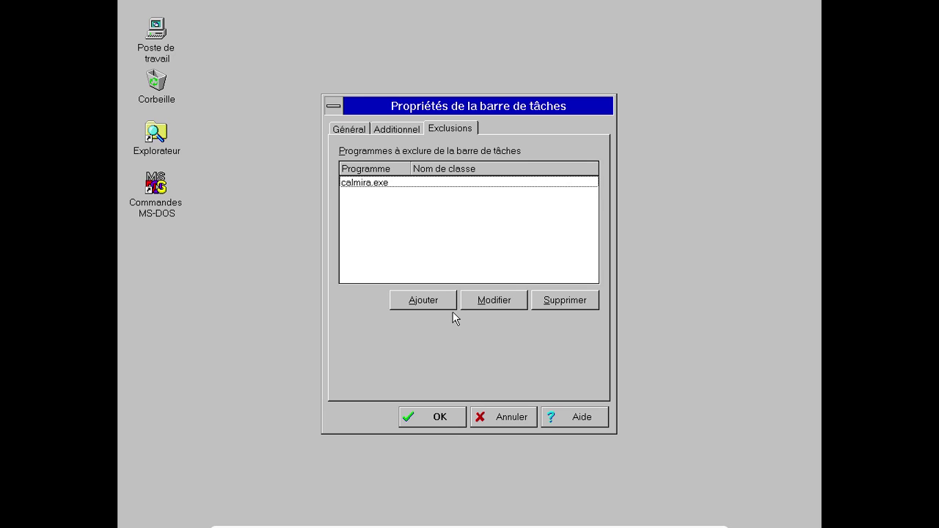
left_click(447, 417)
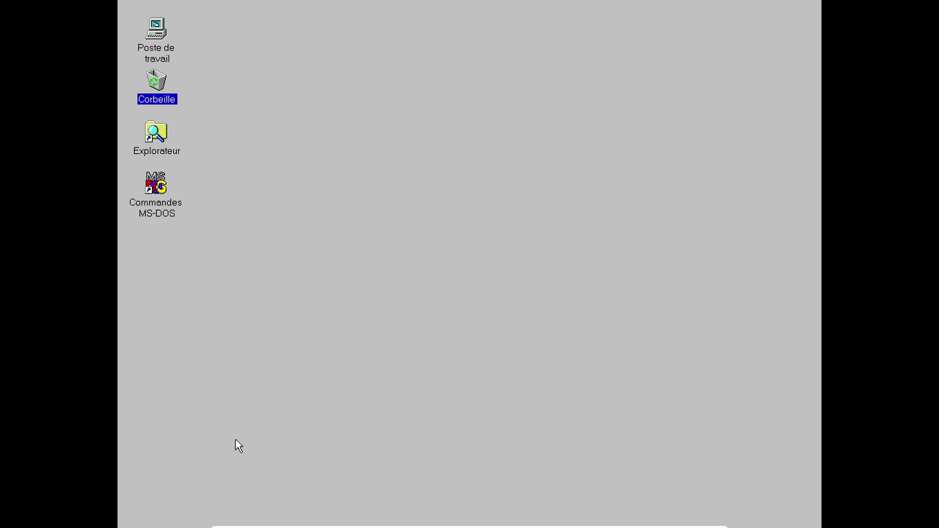
Examine the Calmira start menu's Paramètres, Documents and Programmes submenus, including Jeux and Accessoires, and close the menu.
left_click(138, 522)
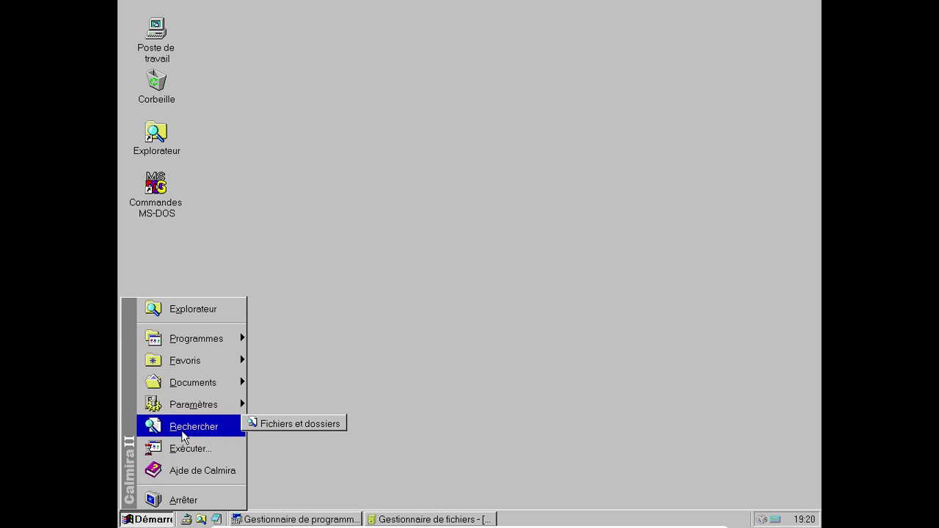
mouse_move(182, 413)
mouse_move(308, 408)
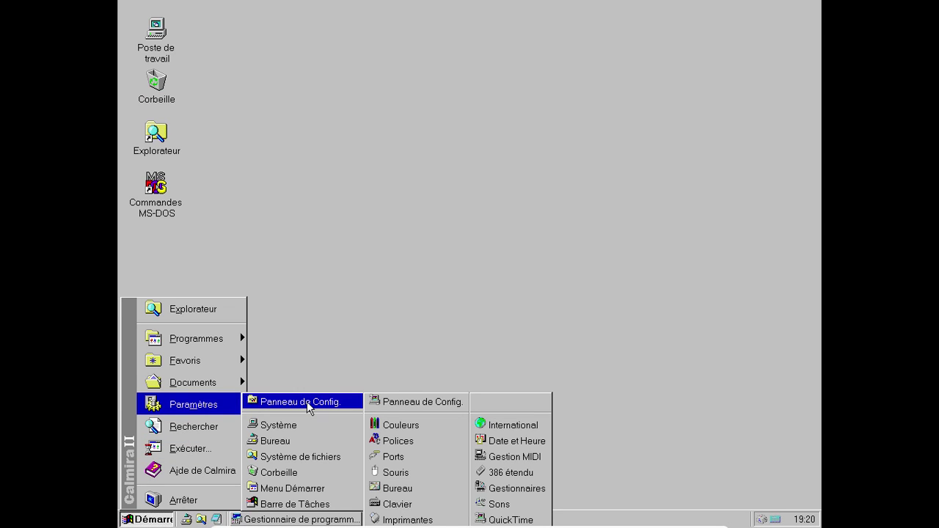
mouse_move(226, 379)
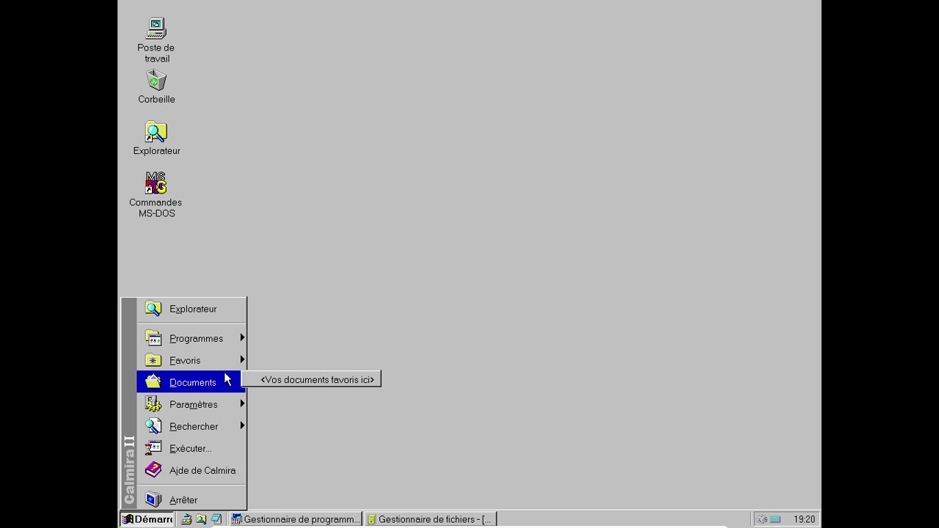
mouse_move(227, 348)
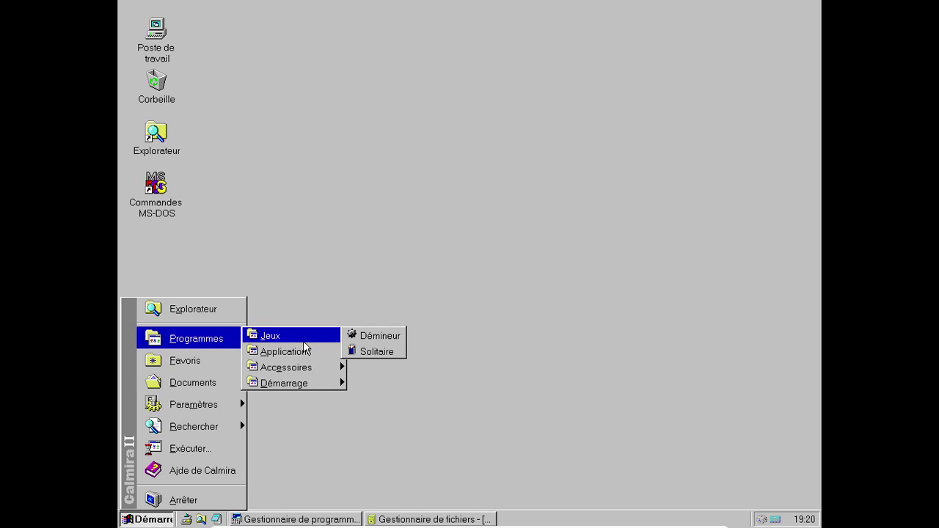
mouse_move(317, 355)
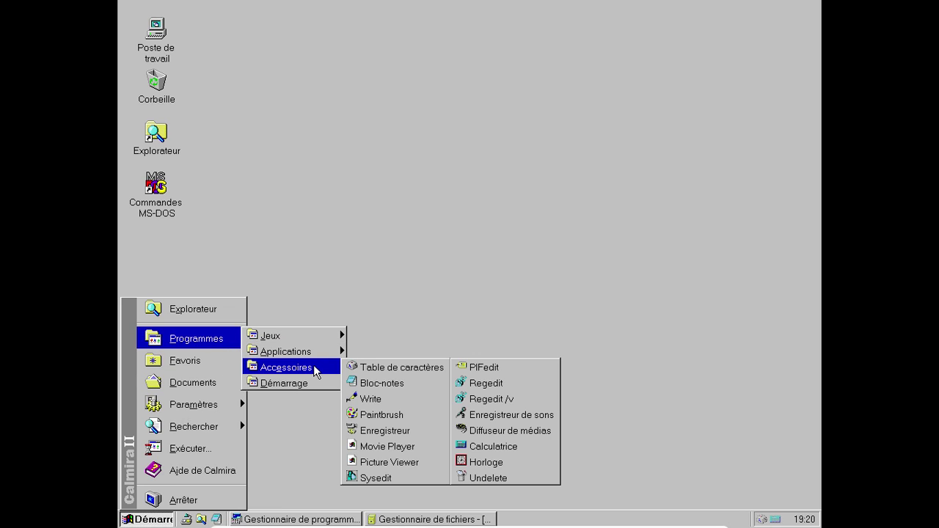
mouse_move(308, 389)
mouse_move(308, 371)
left_click(498, 153)
Start a new file shortcut on the desktop with the title Internet Explorer.
right_click(428, 76)
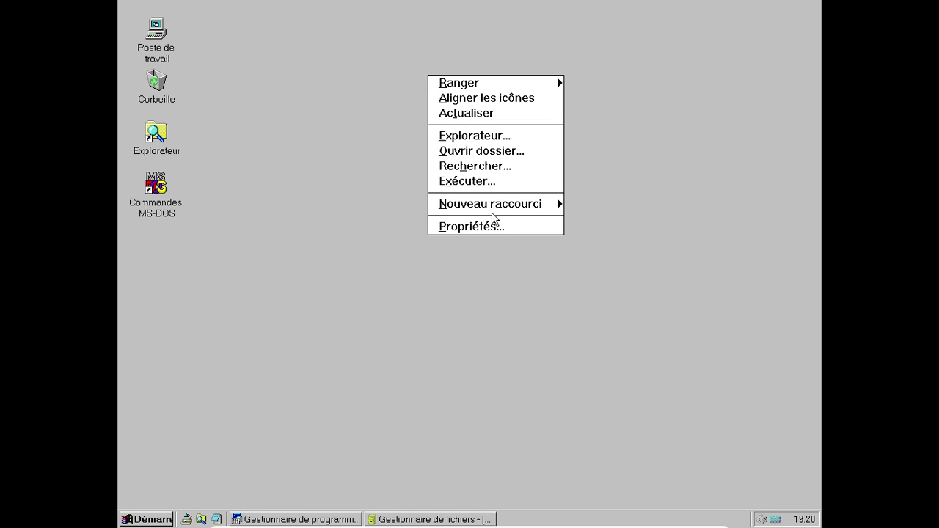
mouse_move(495, 211)
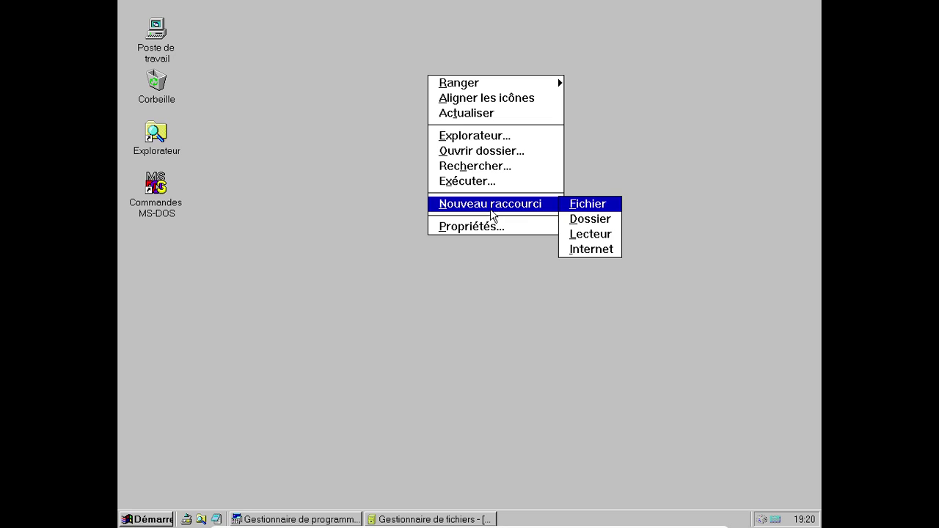
left_click(580, 213)
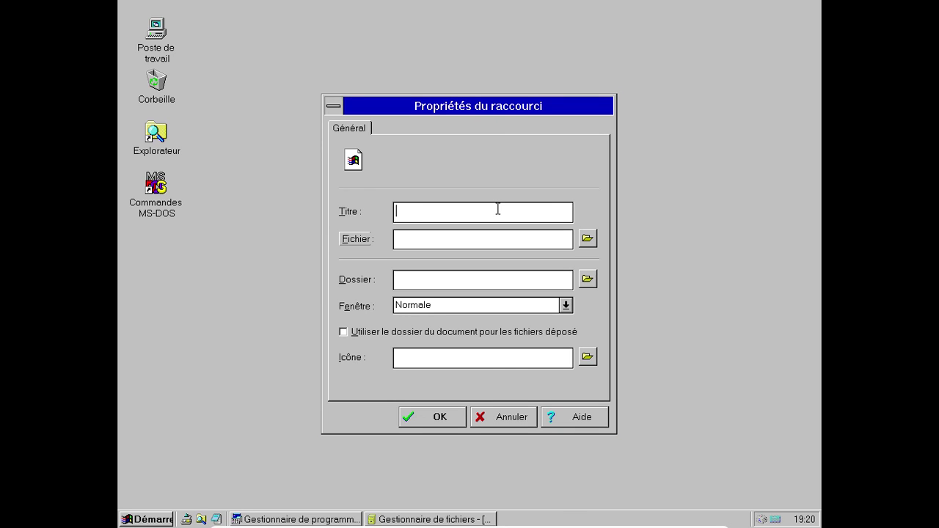
type("Internet Explorper")
Create the shortcut with iexplore.exe from C:\msie50 as its target, and place its icon below Commandes MS-DOS.
left_click(588, 238)
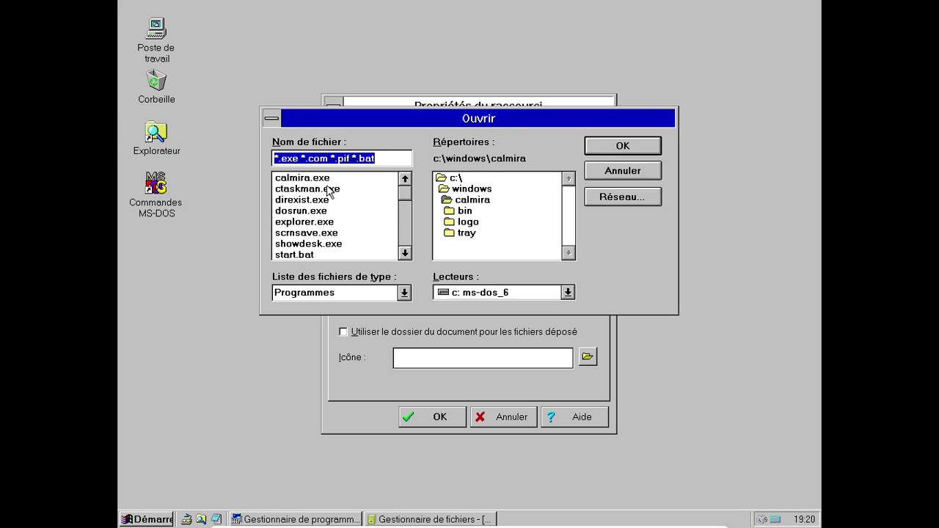
left_click(455, 180)
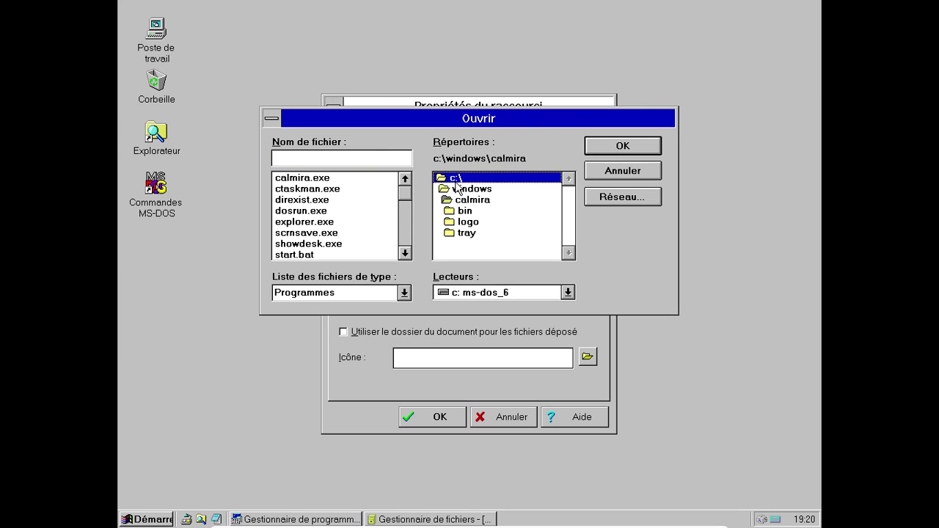
double_click(455, 180)
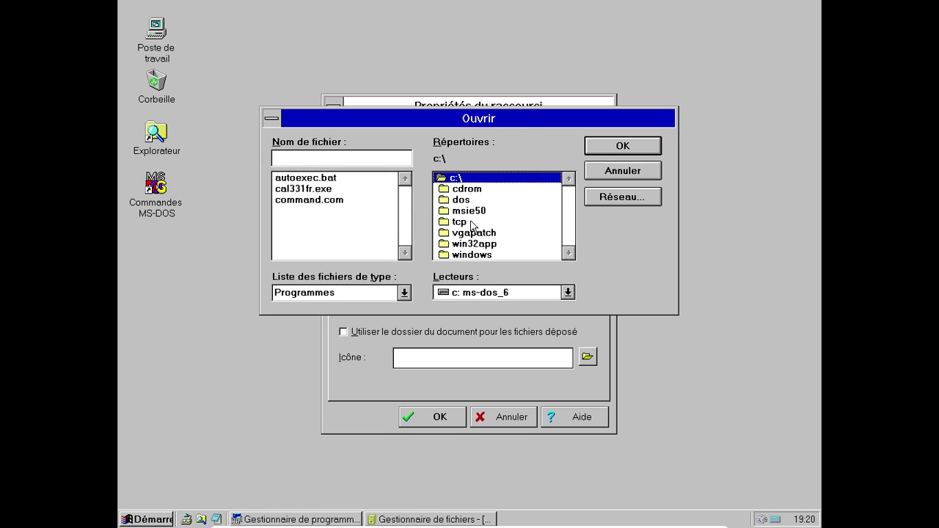
double_click(467, 211)
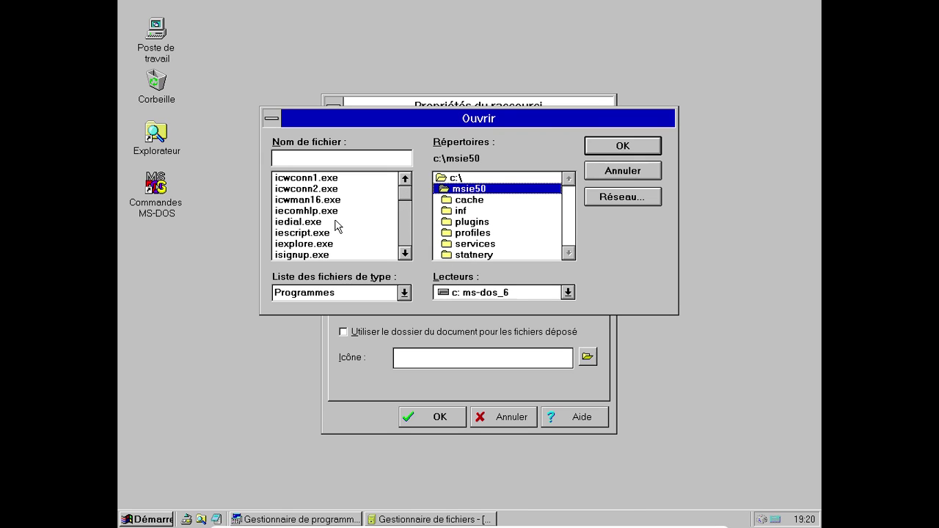
left_click(322, 244)
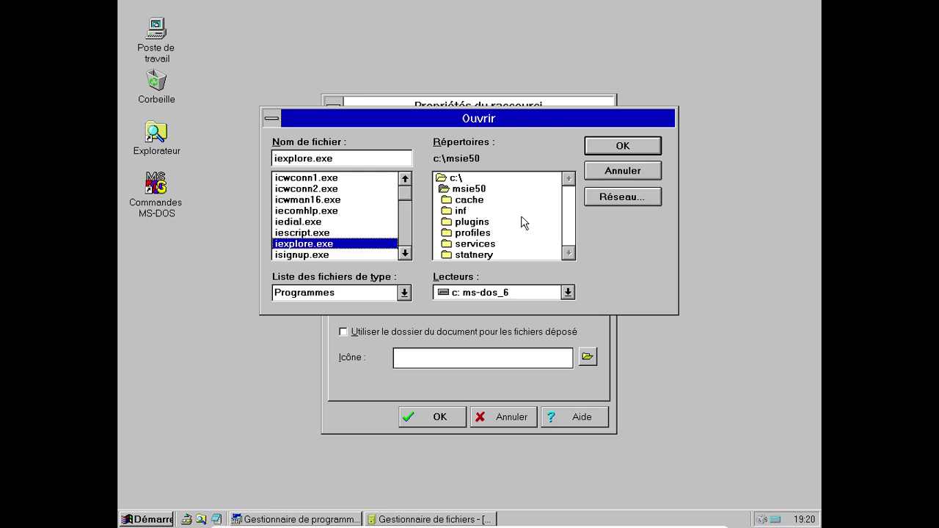
left_click(606, 147)
left_click(452, 419)
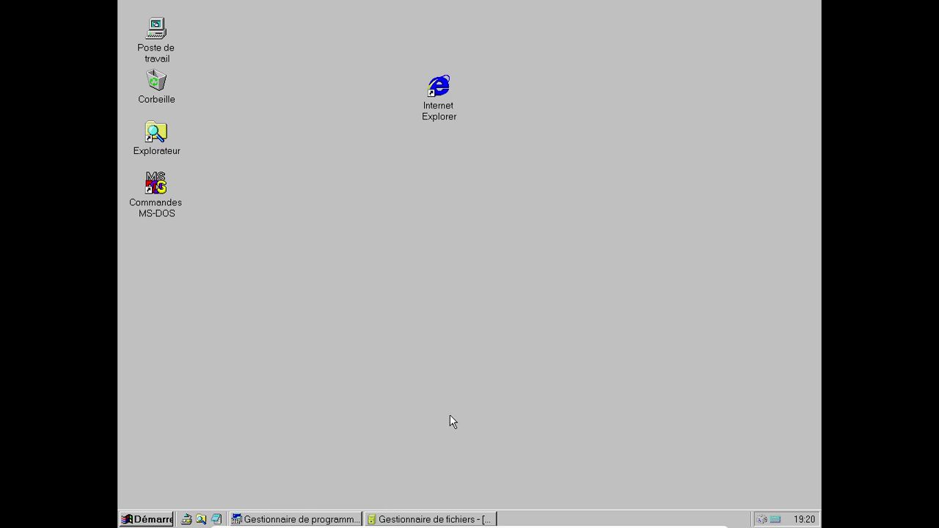
left_click_drag(439, 102, 154, 258)
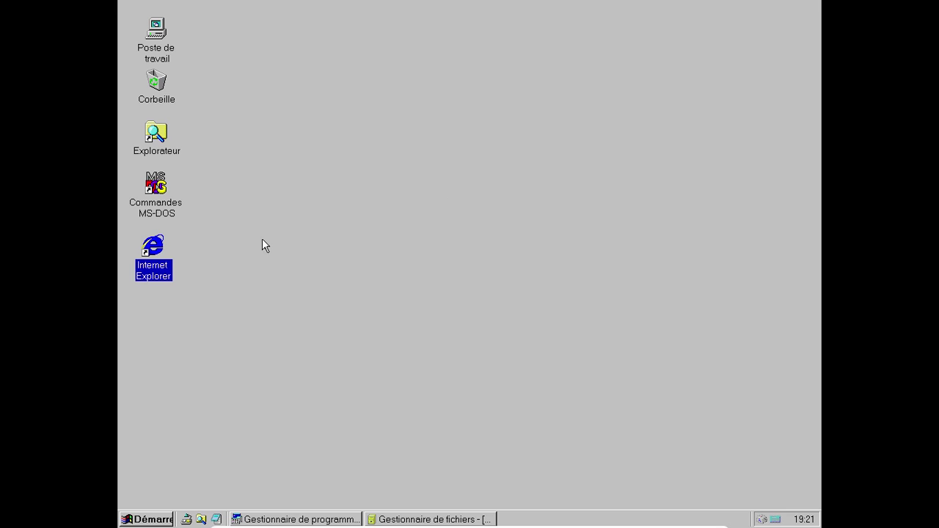
Open the Explorateur on drive C:, clear of the desktop icons, and switch its contents through the small icon view to large icons.
right_click(141, 132)
key("Return")
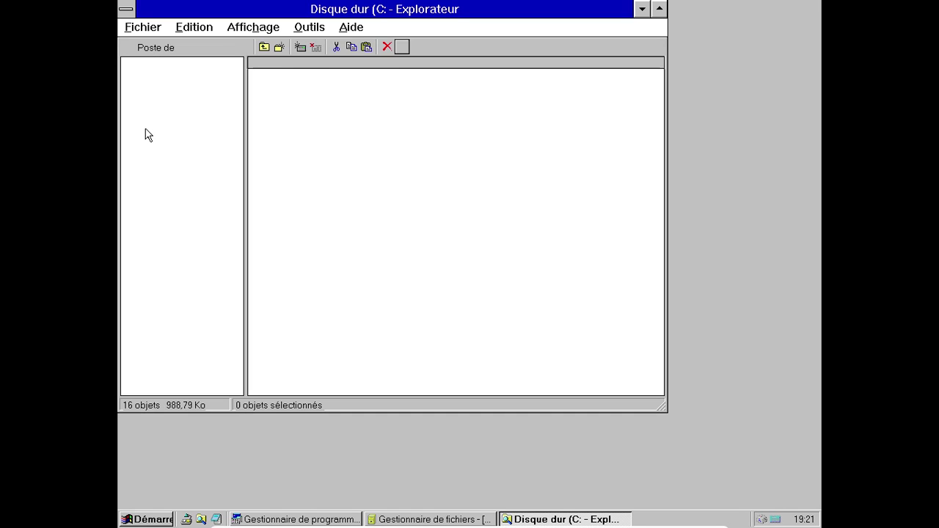
left_click_drag(343, 12, 459, 33)
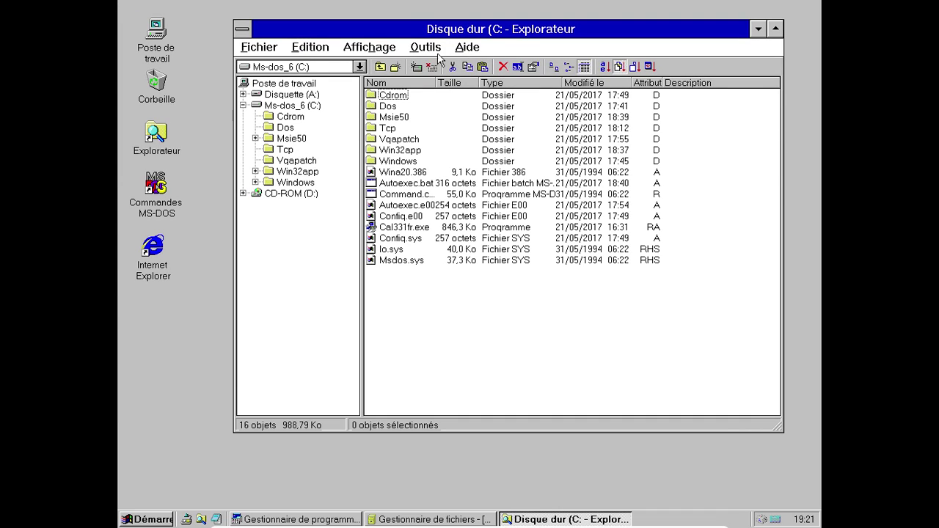
left_click(570, 69)
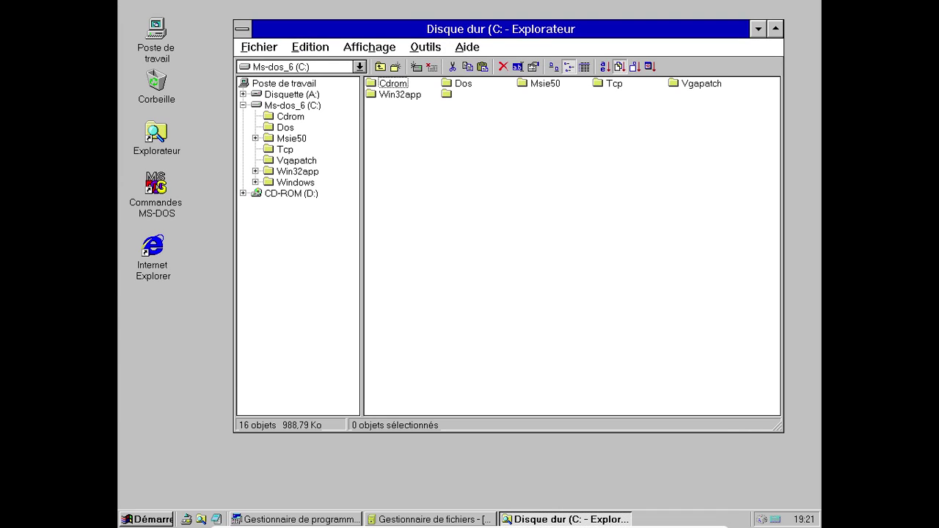
left_click(553, 67)
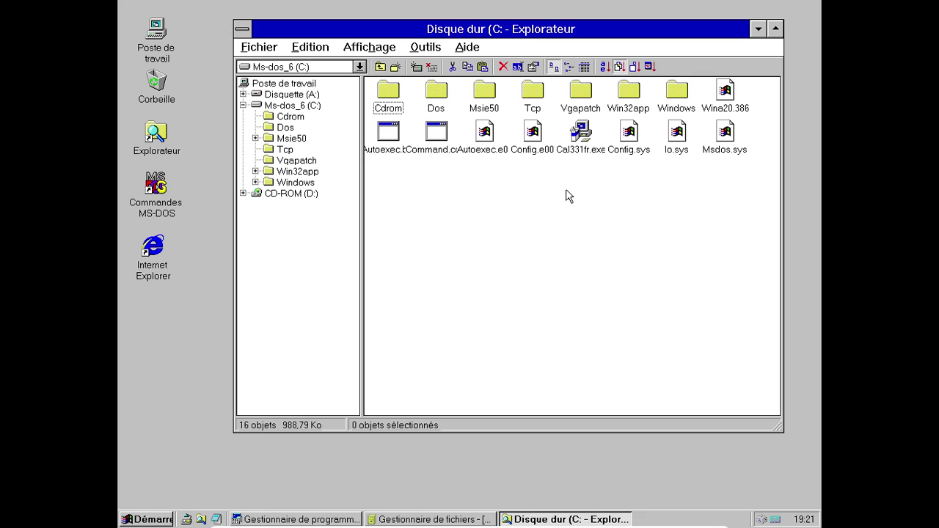
Delete the installer Cal331fr.exe from drive C: and empty the Corbeille.
double_click(577, 139)
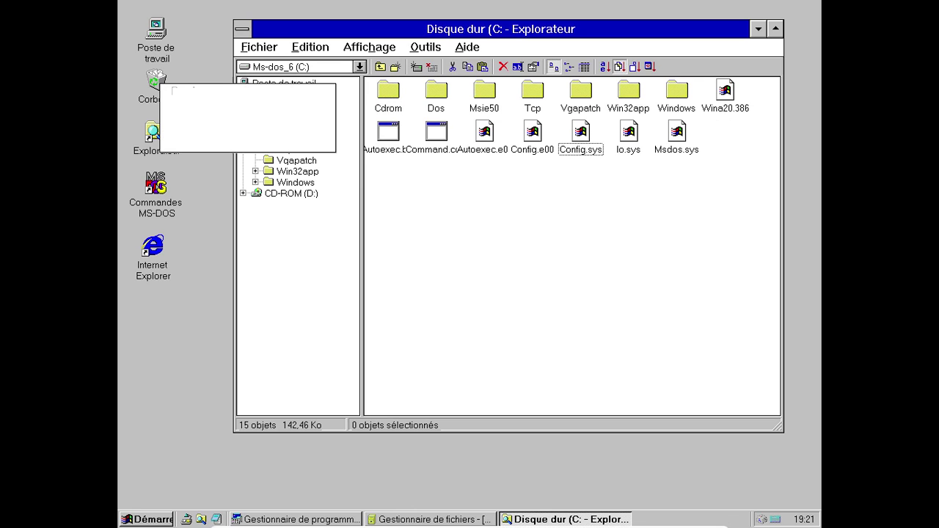
left_click(195, 121)
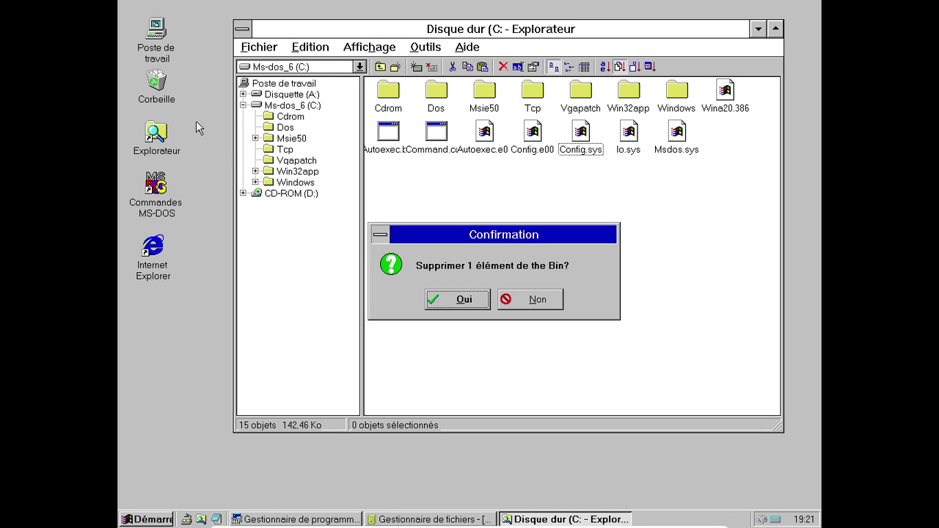
left_click(463, 302)
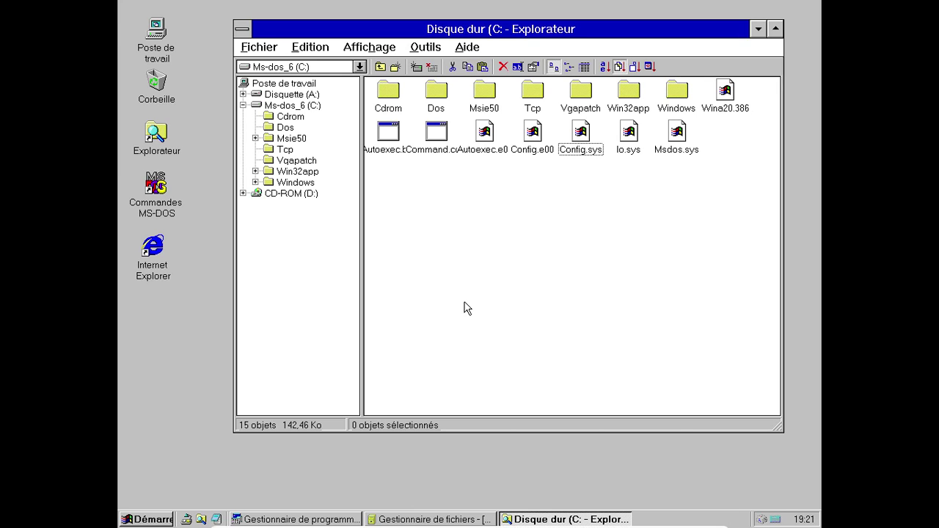
Open System.ini from the Windows folder on drive C: in Bloc-notes.
left_click(299, 105)
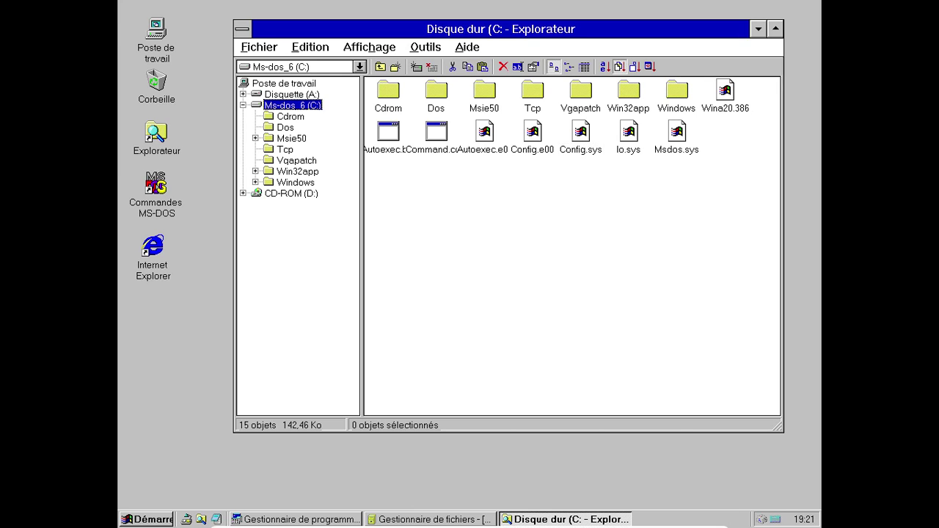
left_click(288, 182)
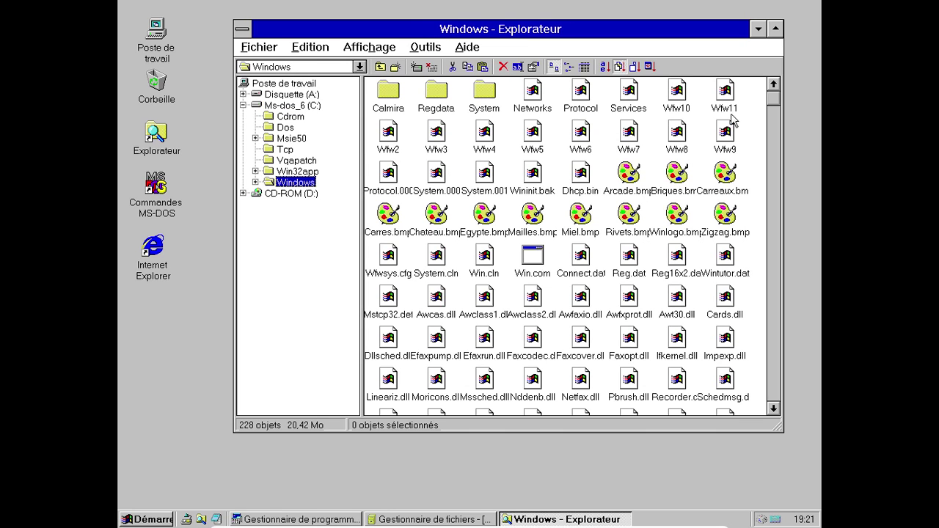
left_click_drag(774, 103, 773, 183)
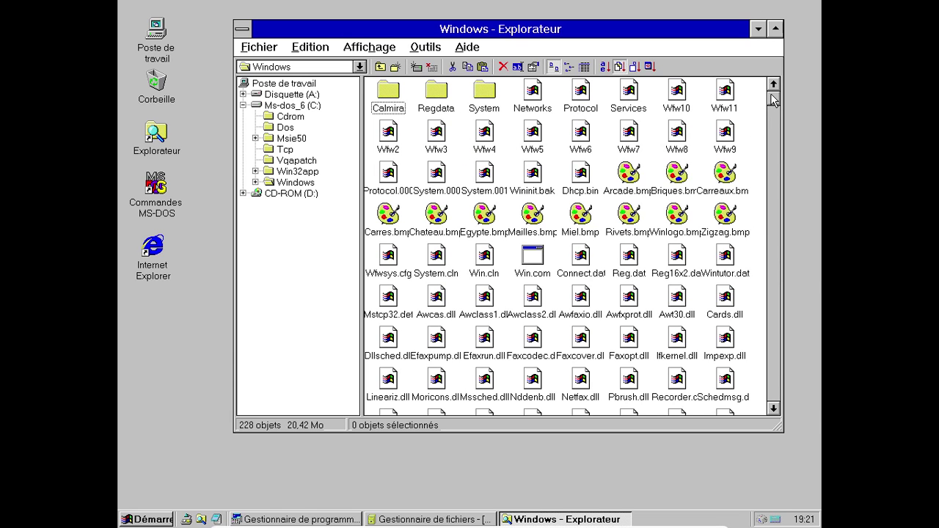
left_click_drag(774, 98, 774, 352)
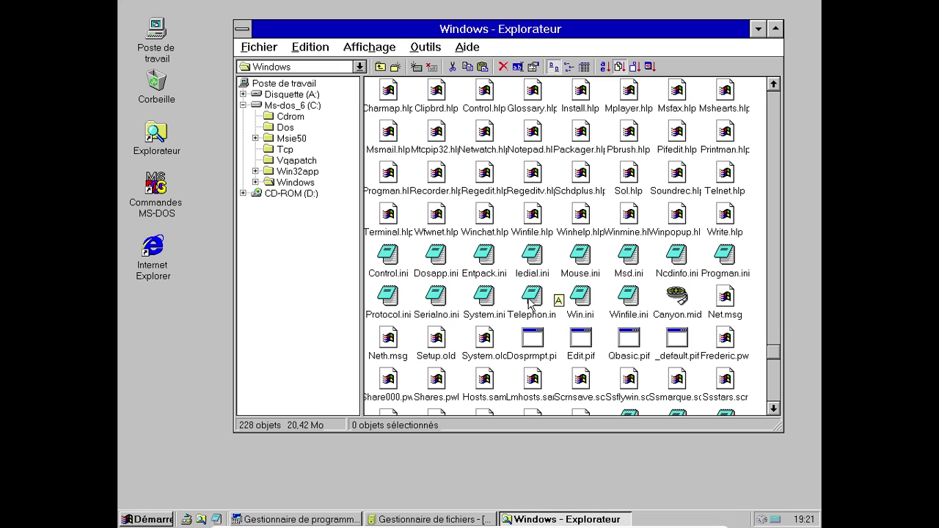
double_click(484, 297)
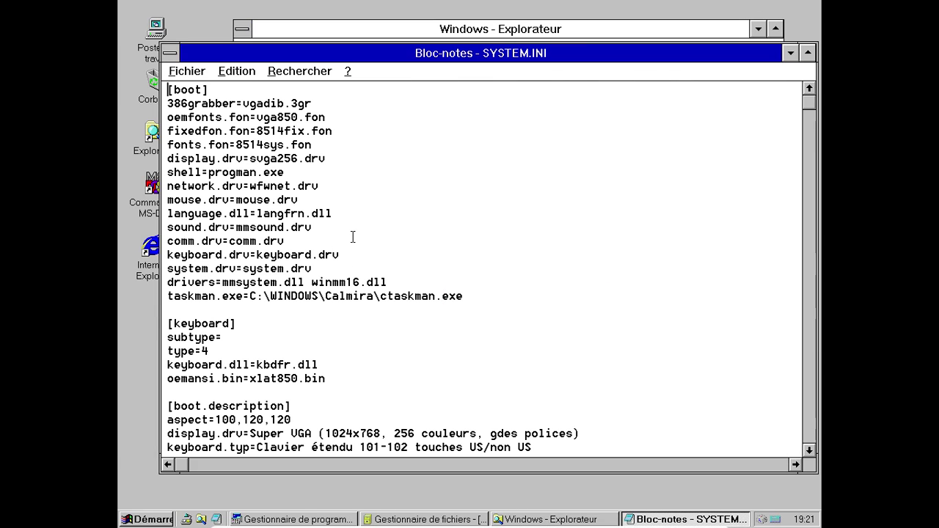
Copy the path C:\WINDOWS\Calmira\ from the taskman.exe line and paste it before progman.exe in the shell line.
left_click_drag(249, 297, 377, 296)
key("ctrl+c")
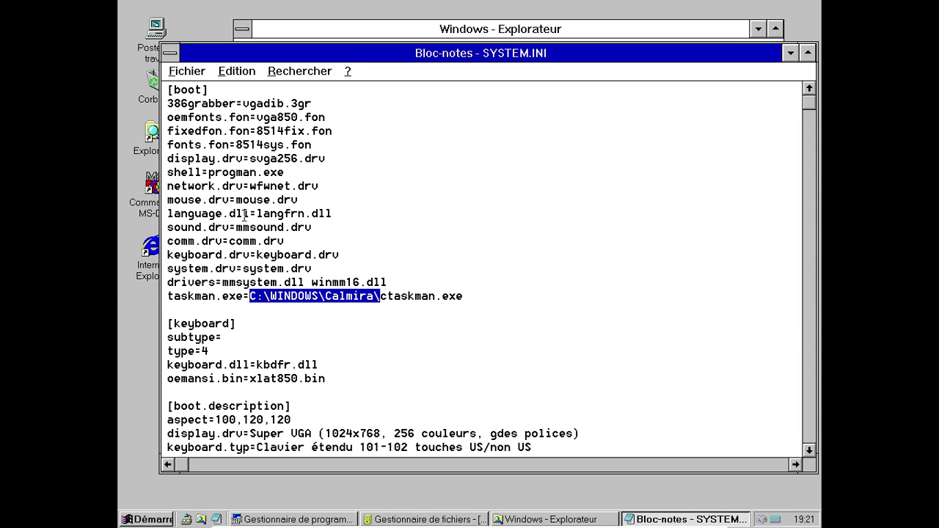
left_click(209, 172)
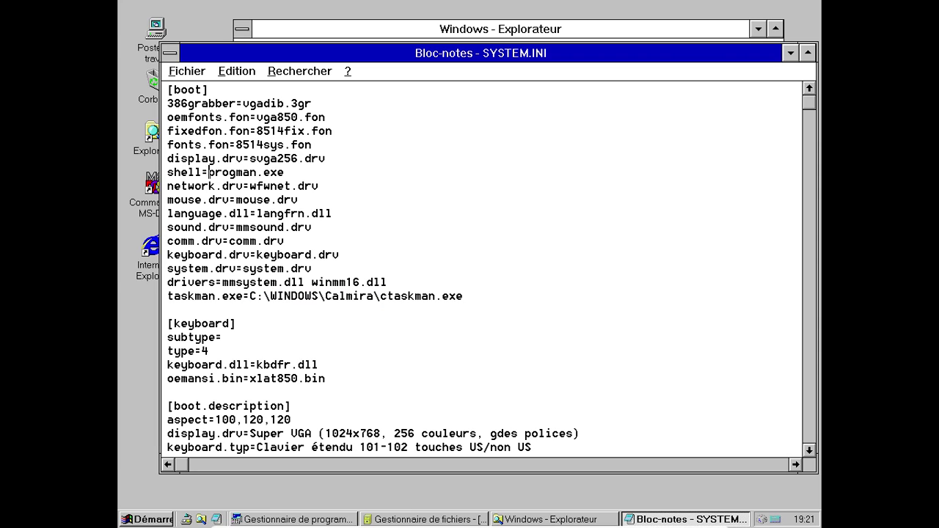
key("ctrl+v")
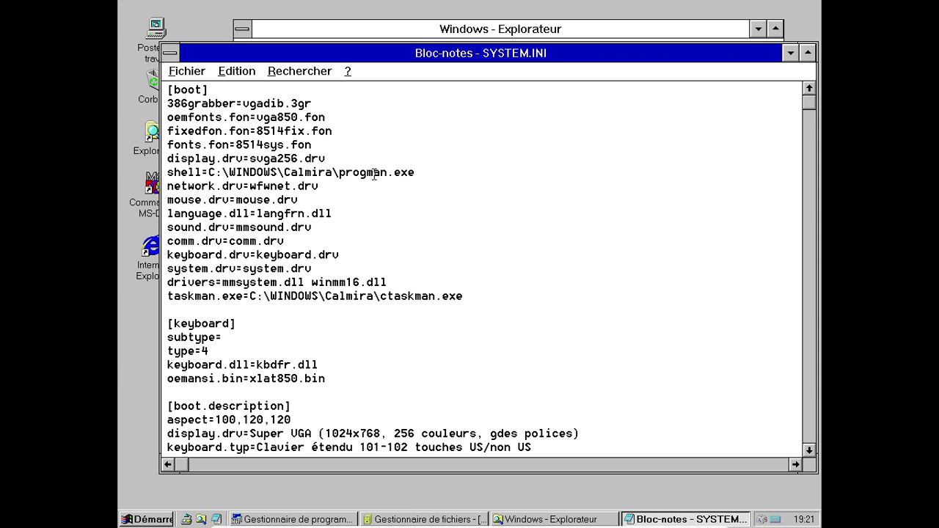
Replace progman with calmira in the shell line, save System.ini and close Bloc-notes.
key("Delete")
key("Delete")
key("Delete")
key("Delete")
key("Delete")
key("Delete")
key("Delete")
type("calmira")
left_click(194, 71)
left_click(198, 118)
double_click(172, 53)
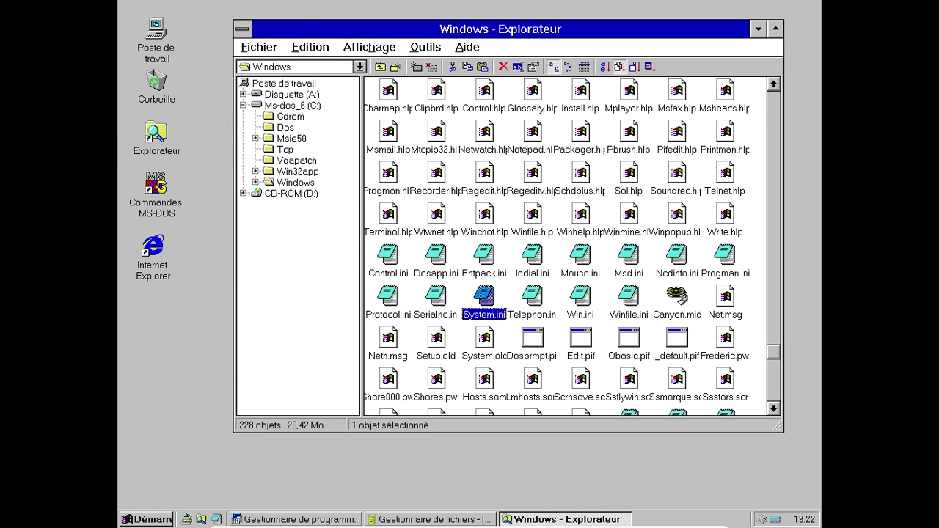
Close the Explorateur window and the Gestionnaire de fichiers.
double_click(242, 29)
left_click(163, 519)
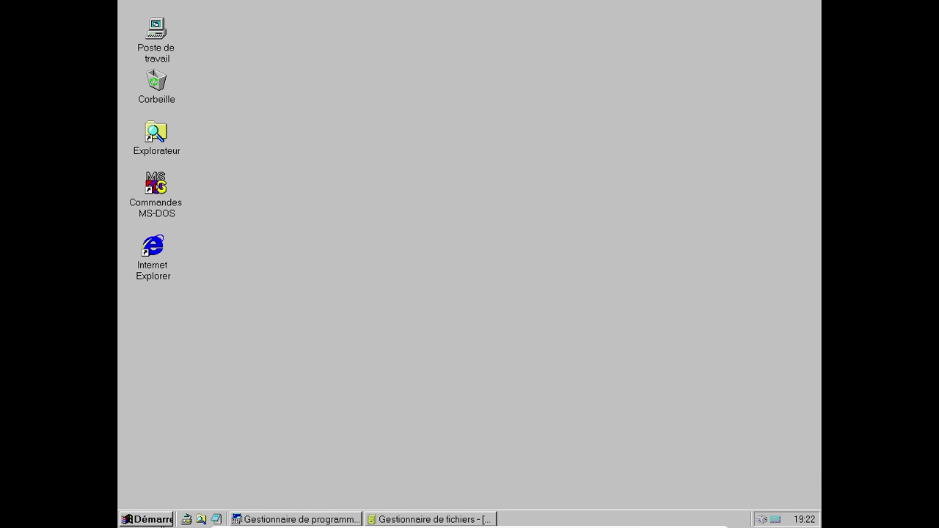
right_click(405, 522)
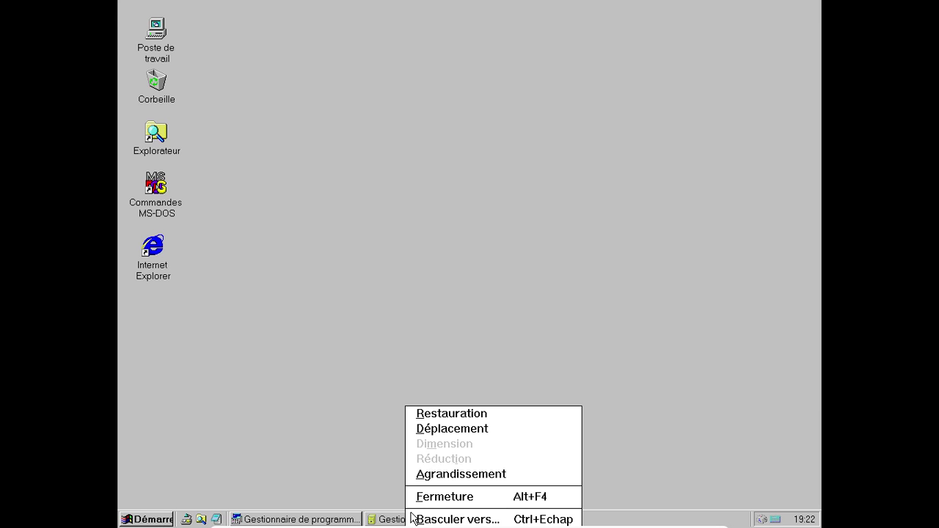
left_click(435, 495)
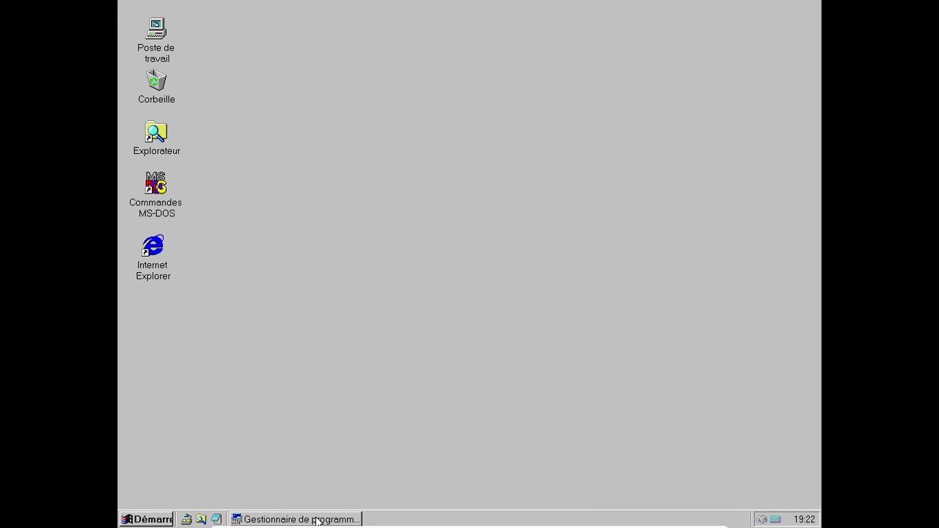
Close the Gestionnaire de programmes to exit to DOS, and restart Windows from the prompt.
left_click(316, 518)
double_click(133, 7)
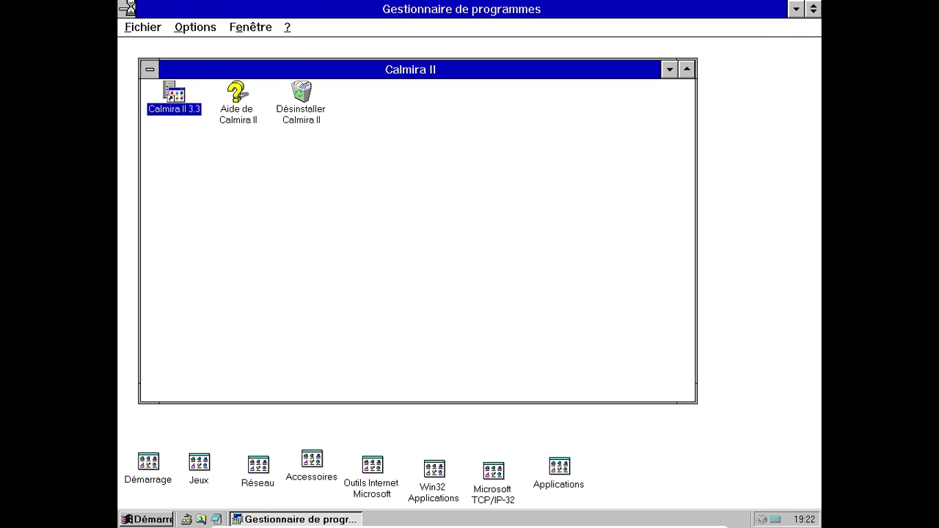
left_click(433, 292)
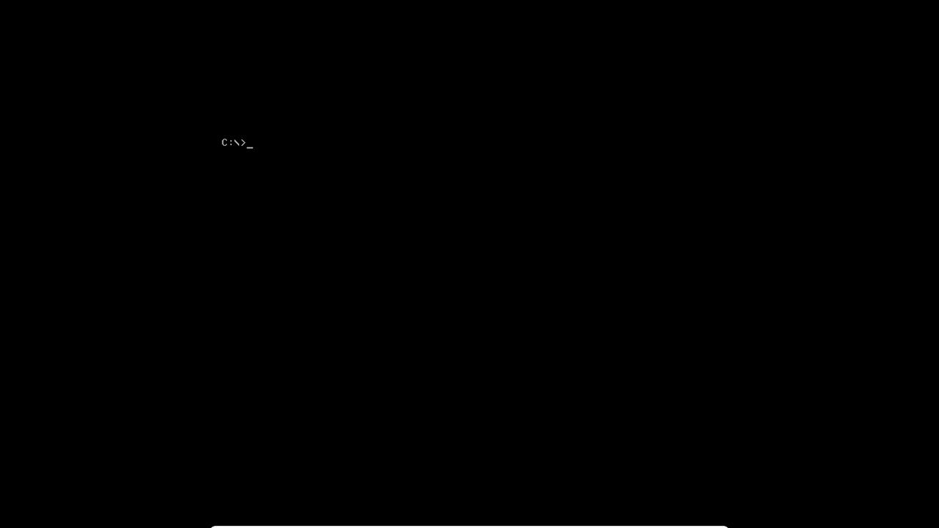
key("Return")
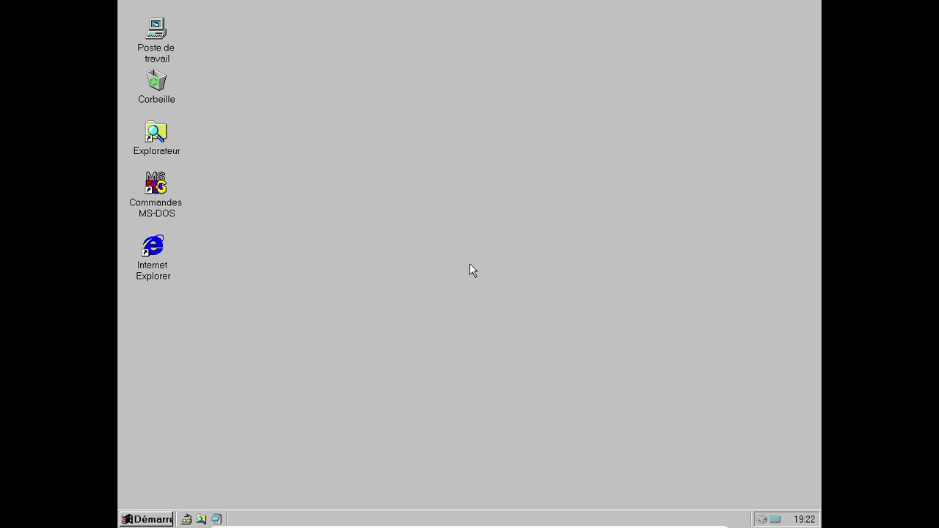
Open the Calculatrice and move its window across the desktop.
left_click(775, 518)
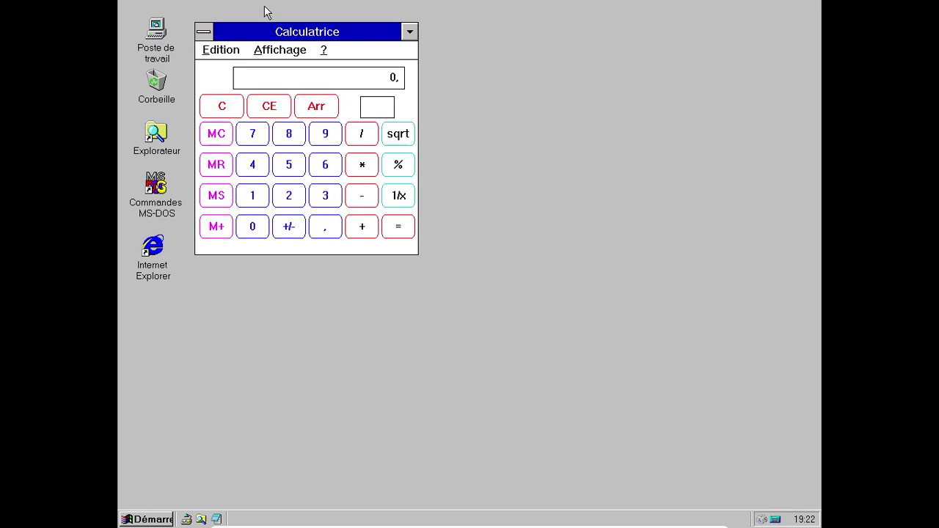
left_click_drag(287, 31, 654, 34)
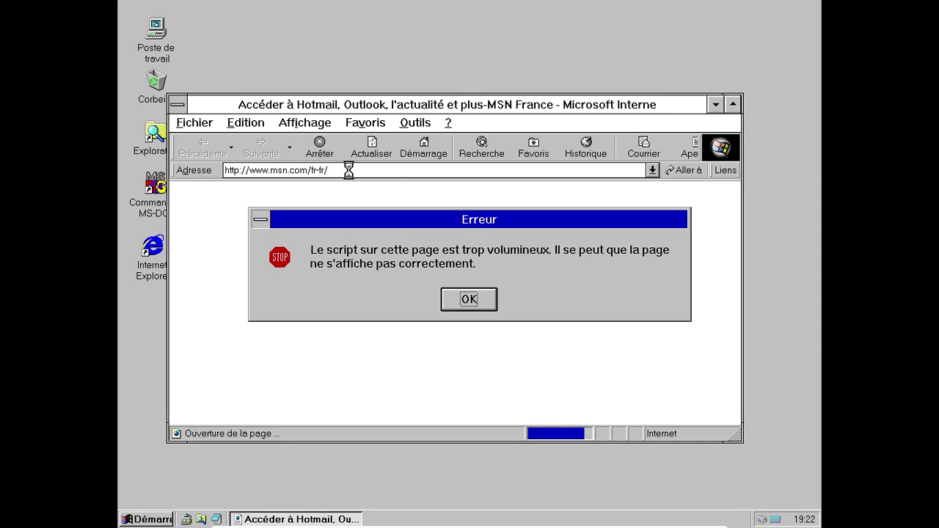
Dismiss the script errors in Internet Explorer and load the website calmira.net.
left_click(466, 300)
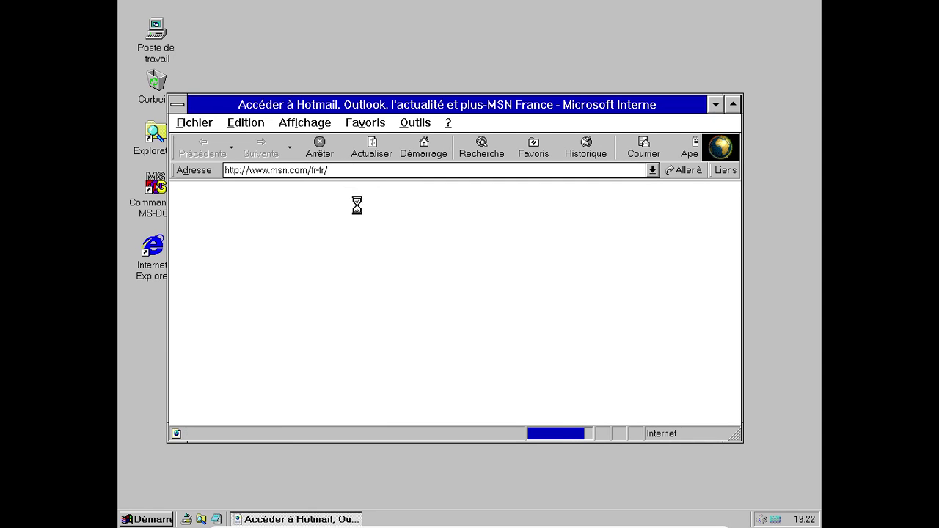
left_click(342, 169)
type("c")
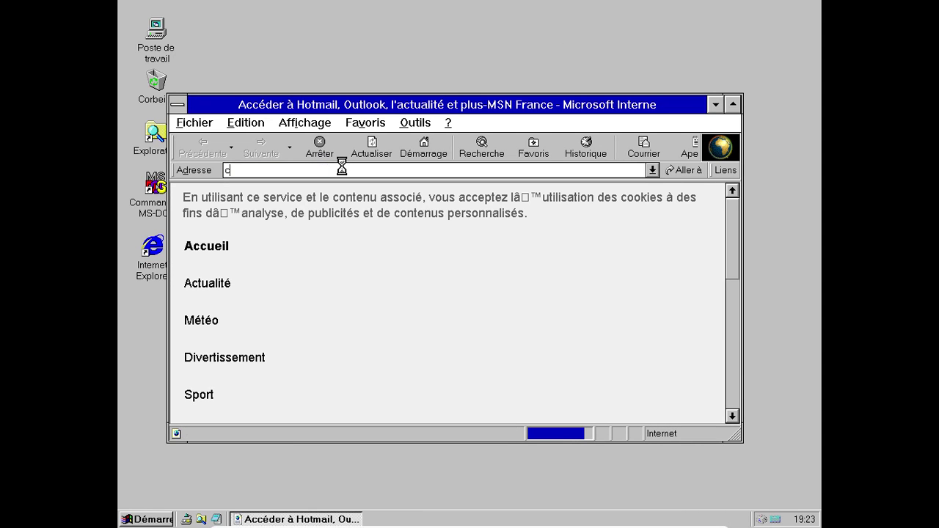
type("almira")
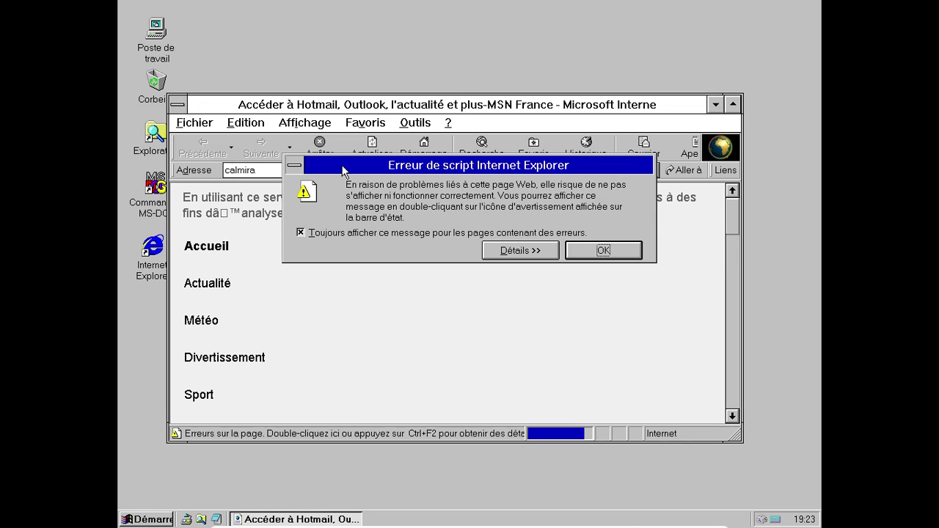
left_click(601, 251)
left_click(282, 169)
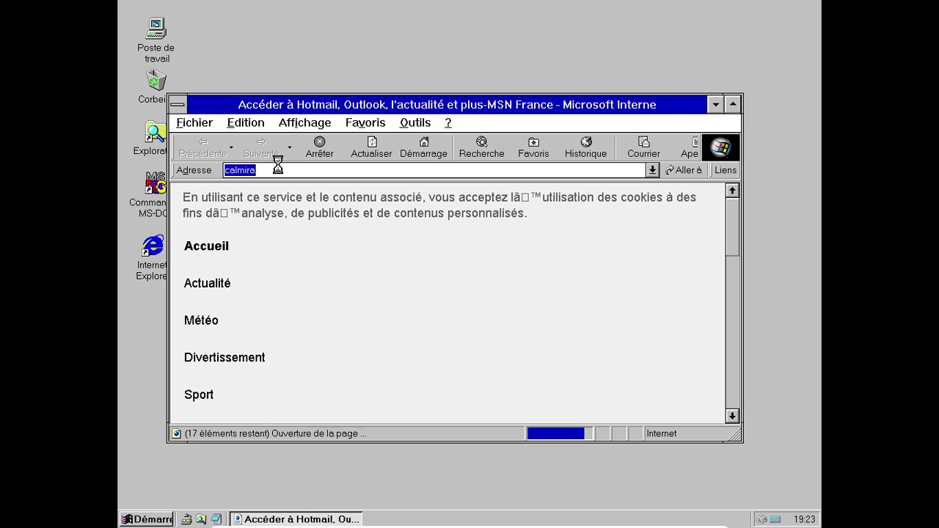
left_click(279, 167)
type(".net")
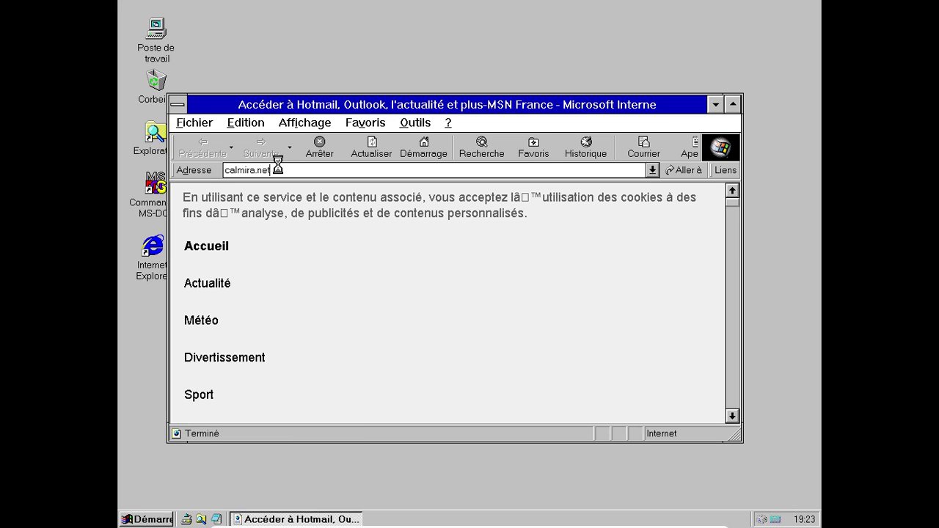
key("Return")
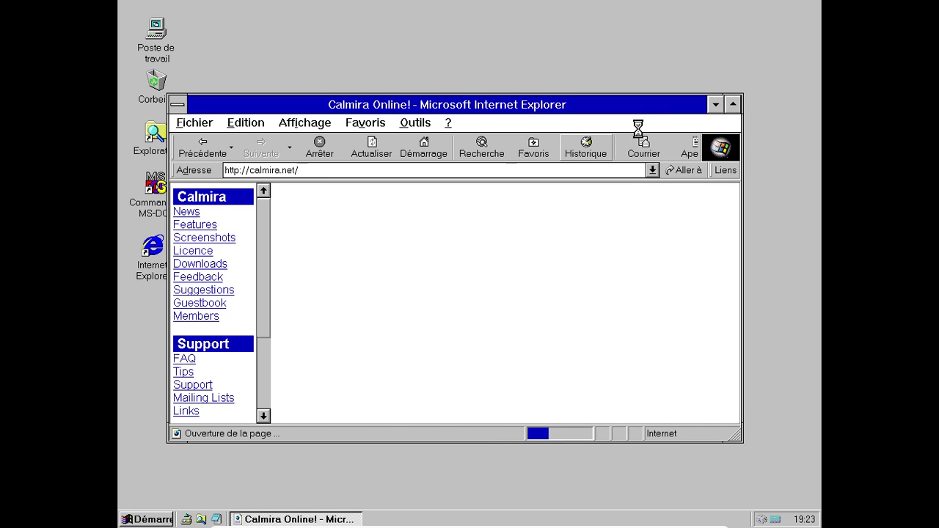
Maximise the browser window, decline the site redirection, and read the Calmira Introduction and News sections.
left_click(728, 104)
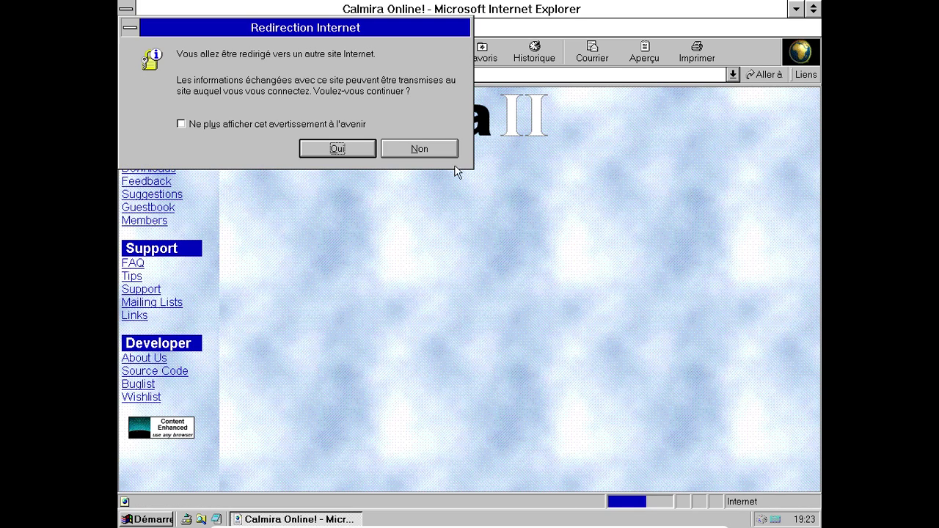
left_click(424, 149)
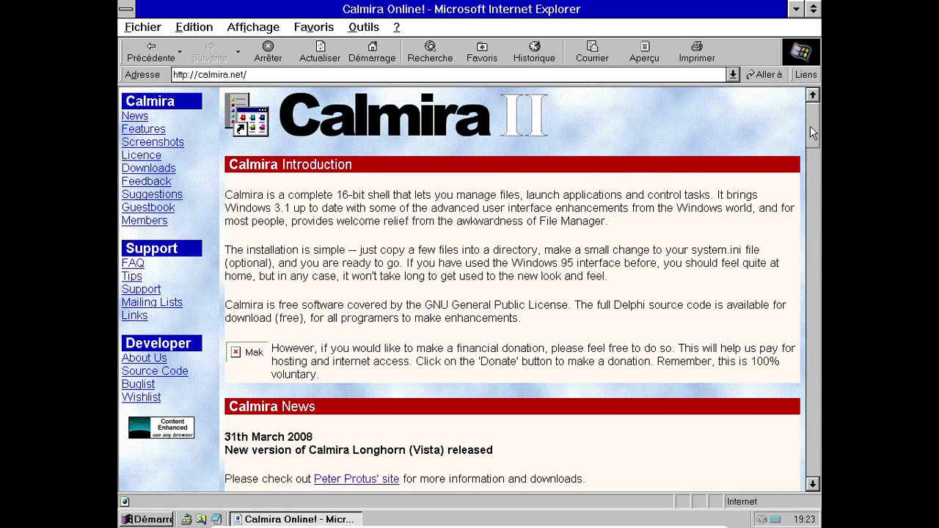
left_click_drag(810, 126, 810, 146)
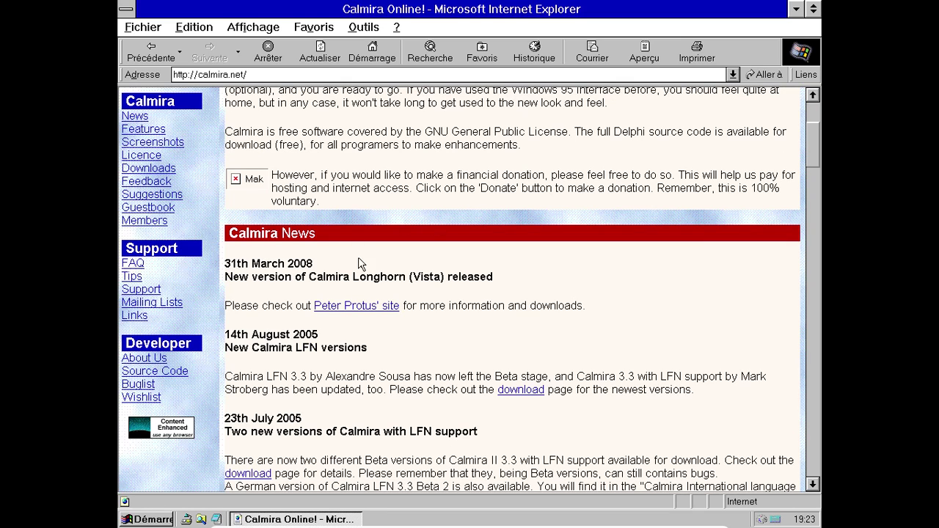
Follow the external site link in the Calmira Longhorn (Vista) news item and close the browser window it opens.
left_click(361, 308)
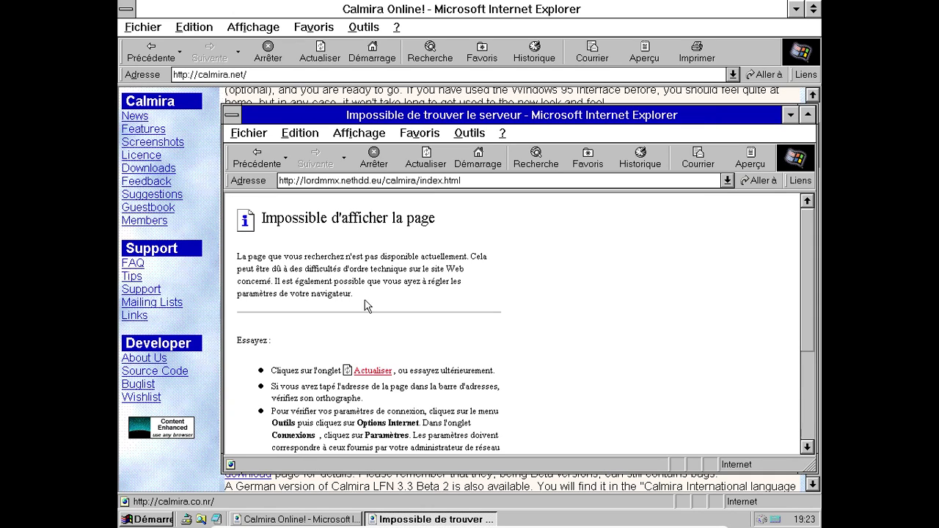
double_click(237, 120)
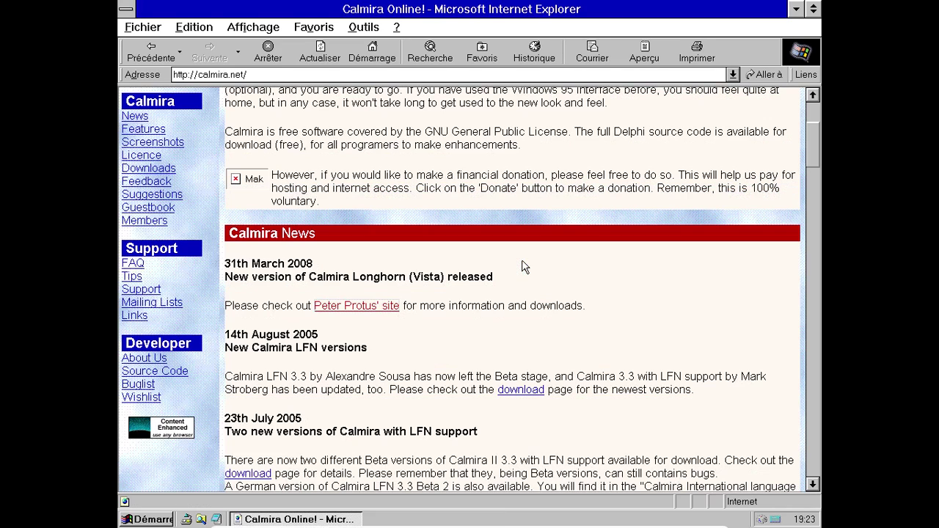
Check the Calmira download page and its Bugs list, and minimise the browser window.
left_click(516, 383)
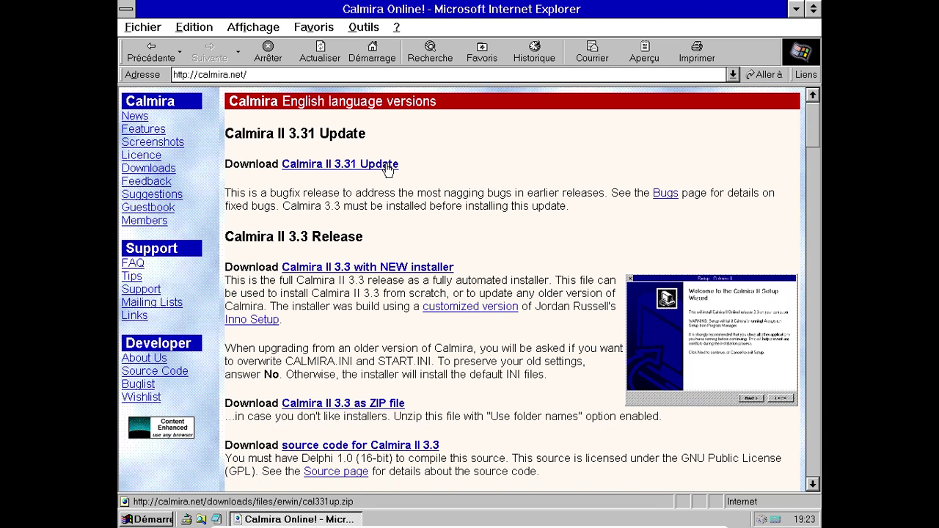
left_click(663, 194)
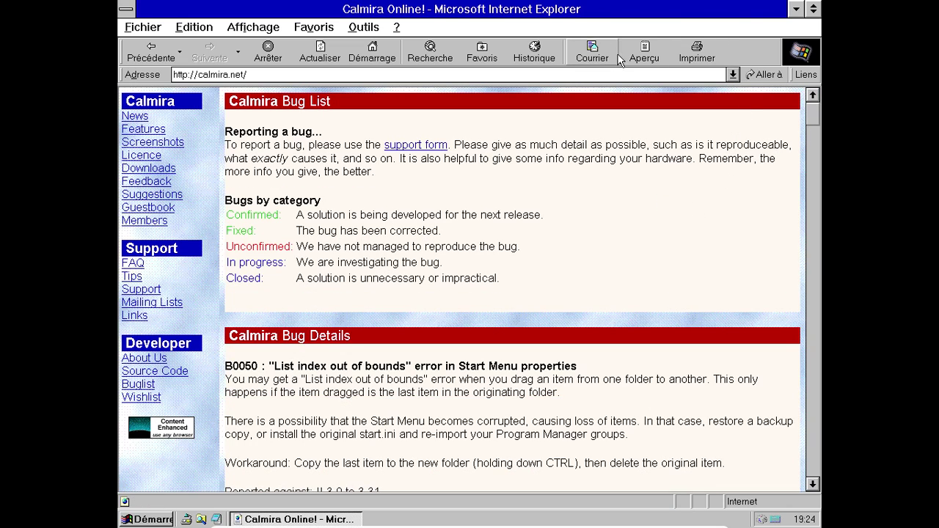
left_click(796, 9)
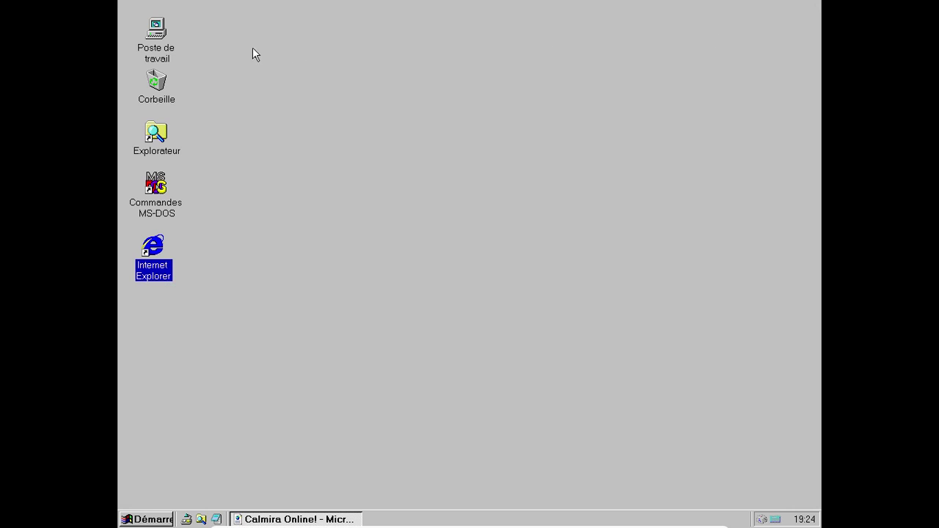
Select Poste de travail on the desktop and open the system properties.
left_click(156, 31)
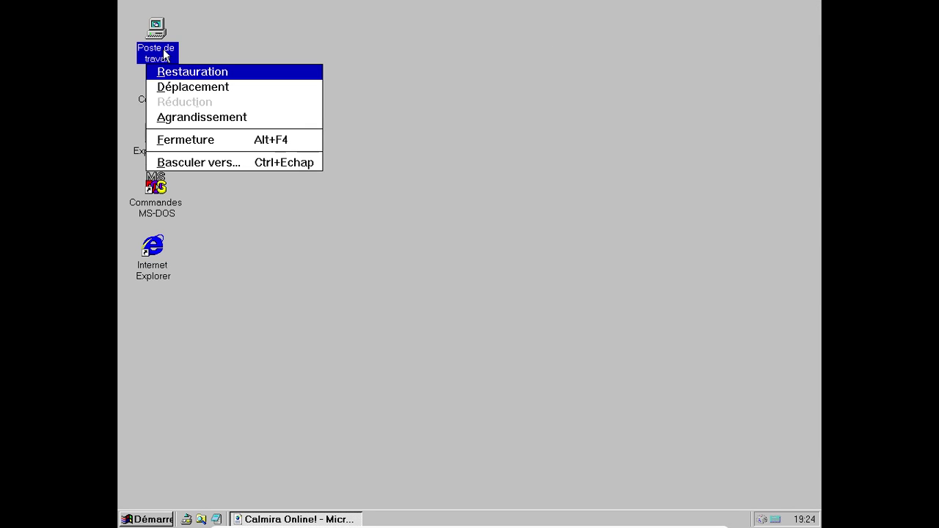
left_click(167, 52)
left_click(164, 55)
left_click(164, 55)
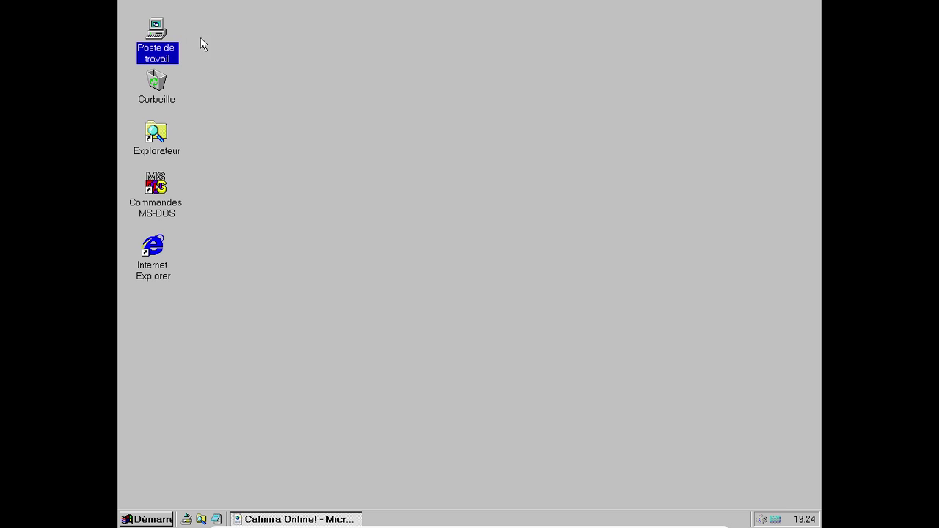
right_click(155, 41)
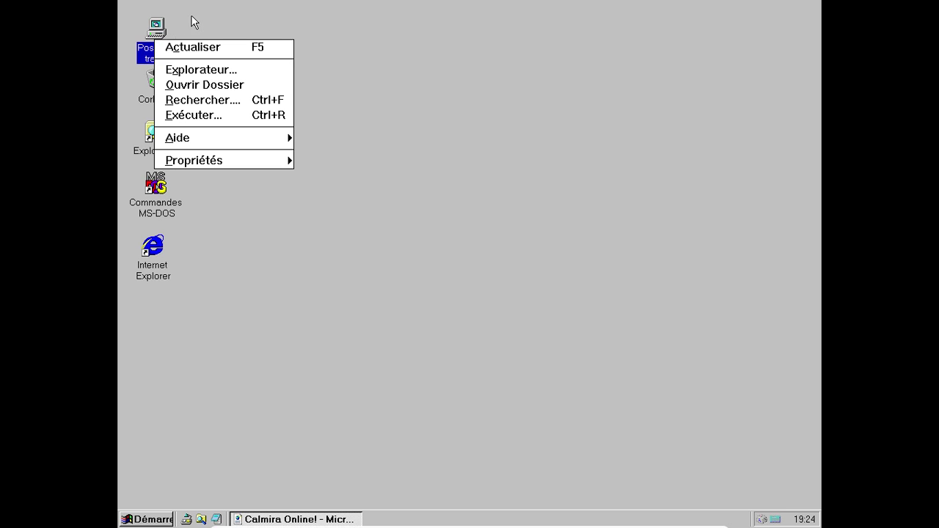
left_click(237, 160)
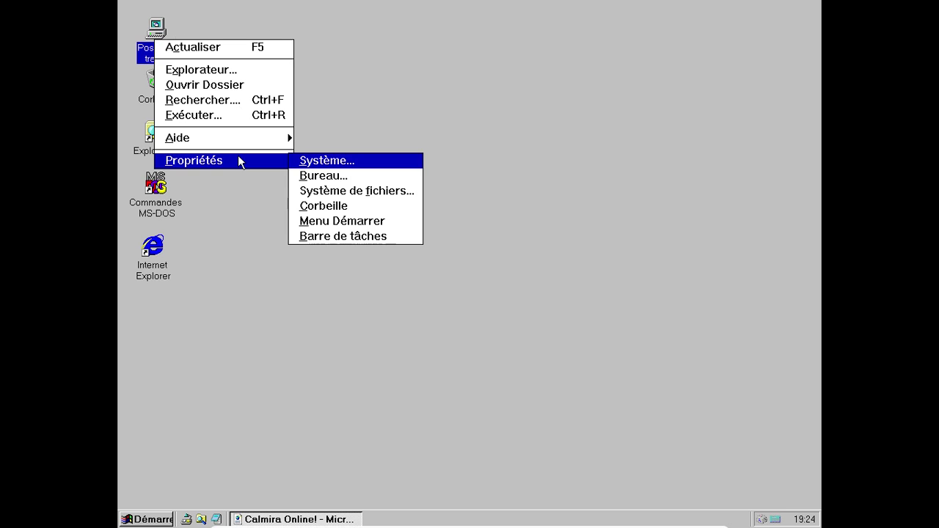
left_click(333, 162)
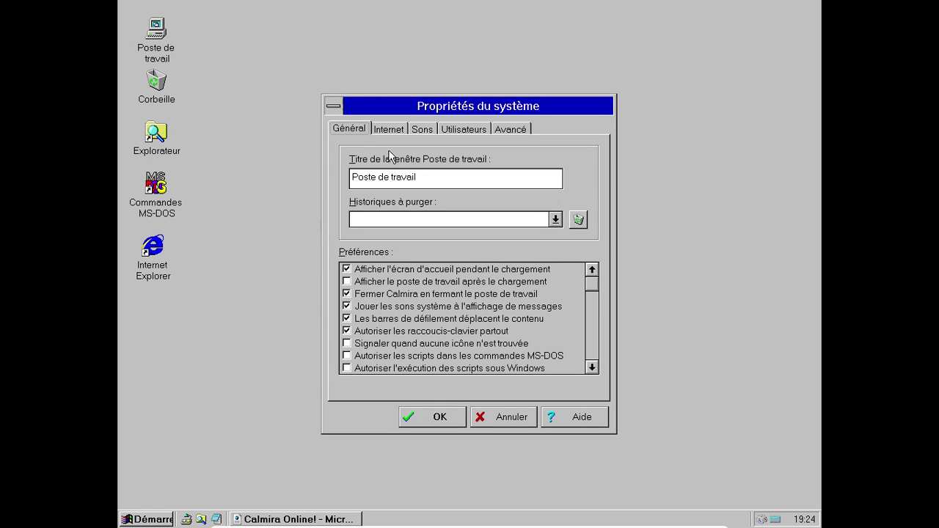
Review the Internet, Sons, Utilisateurs and Avancé system settings, and close the properties without saving.
left_click(388, 129)
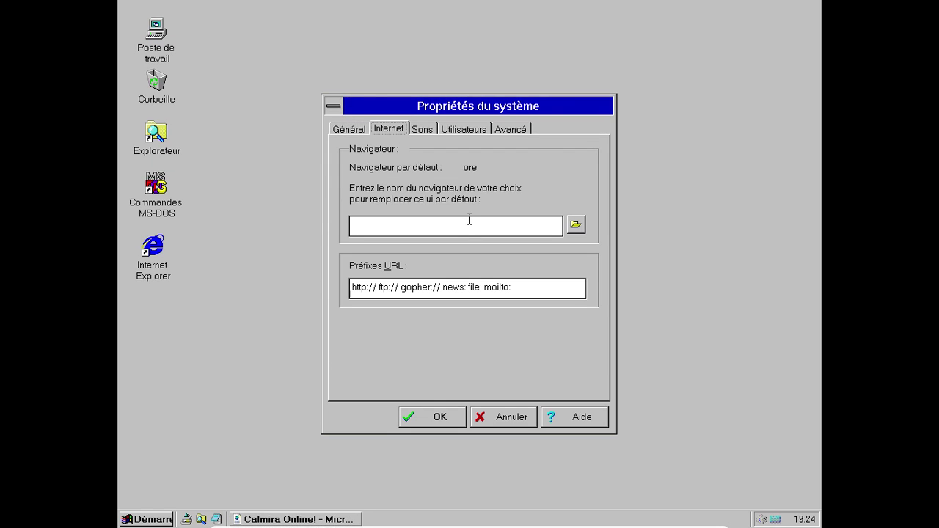
left_click(425, 129)
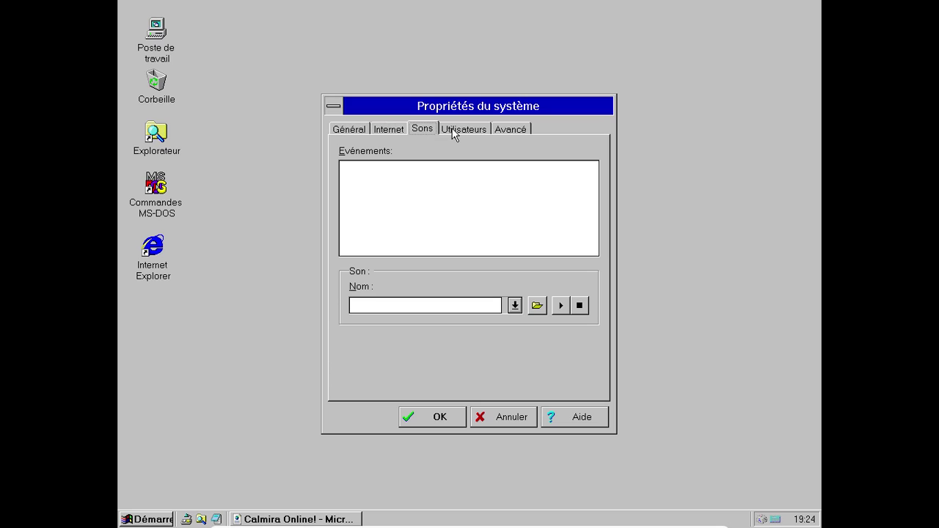
left_click(457, 127)
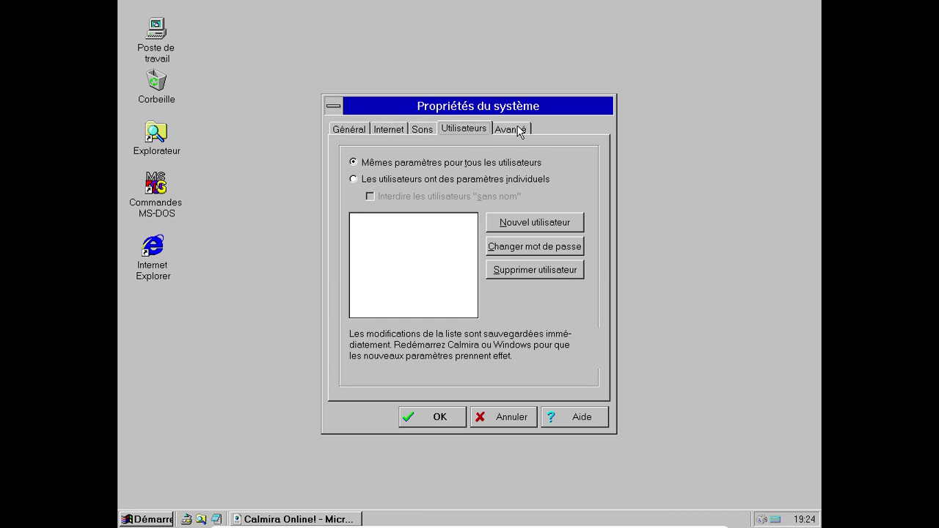
left_click(519, 131)
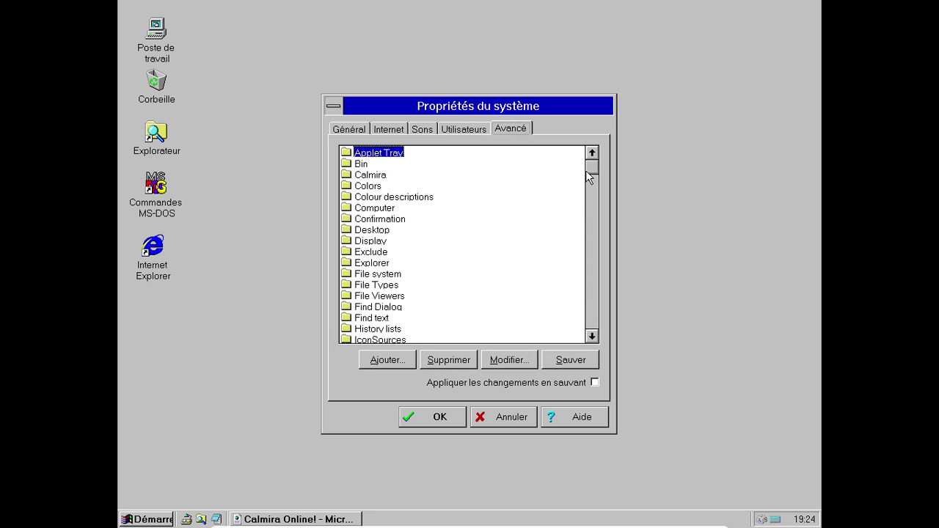
left_click_drag(589, 176, 593, 336)
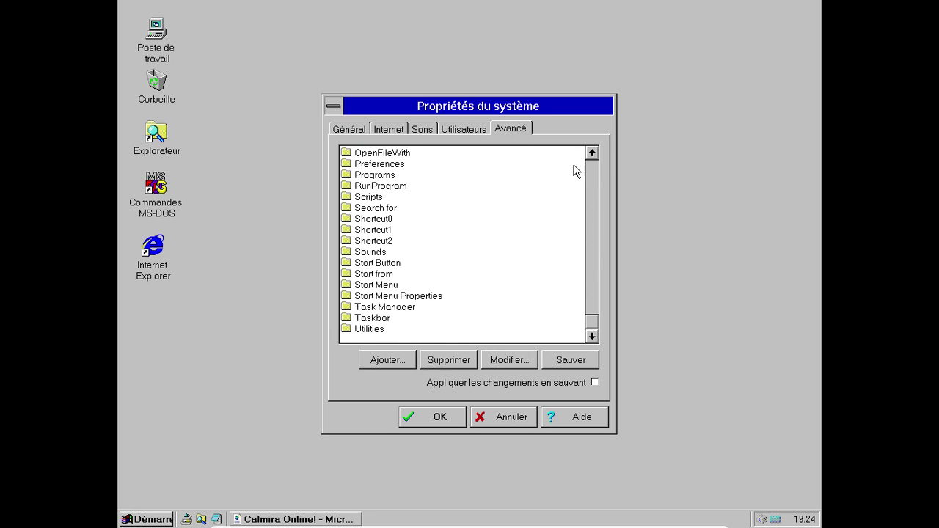
left_click(520, 420)
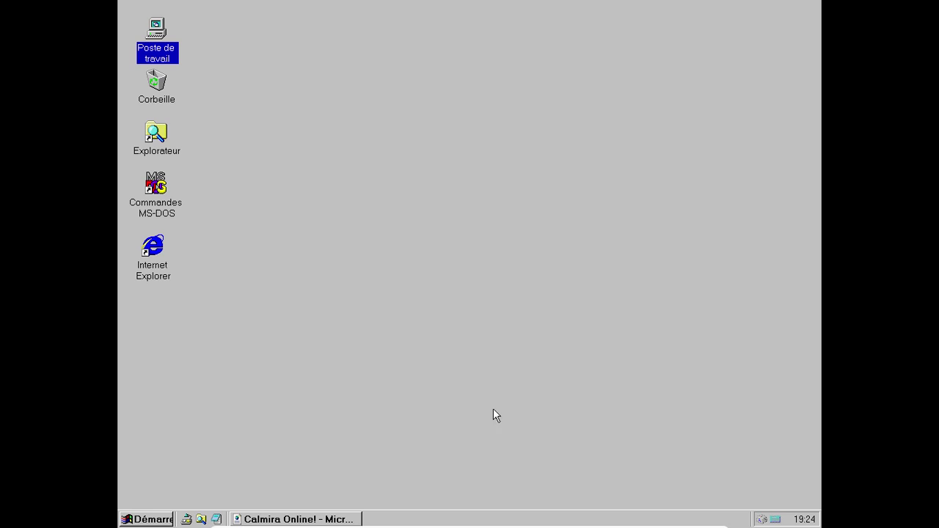
Open the Start menu properties and view both the Préférences and Commandes settings.
right_click(449, 524)
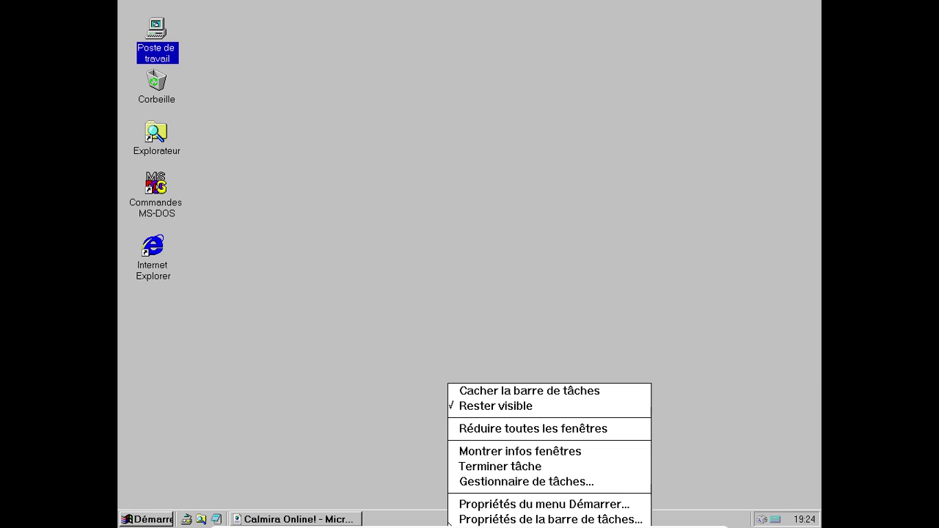
left_click(526, 506)
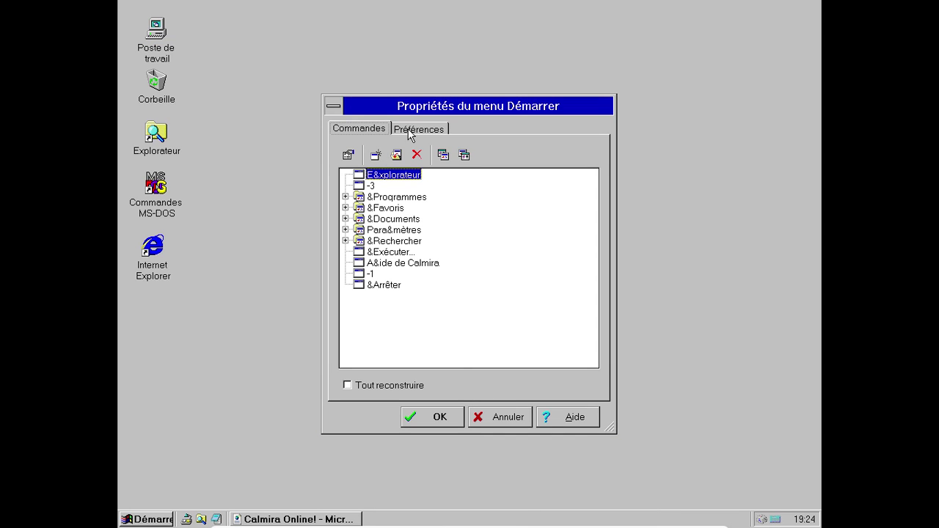
left_click(409, 130)
left_click(353, 129)
Convert the program groups Outils Internet Microsoft and Win32 Applications into Start menu entries and close the Gestionnaire de programmes.
left_click(451, 159)
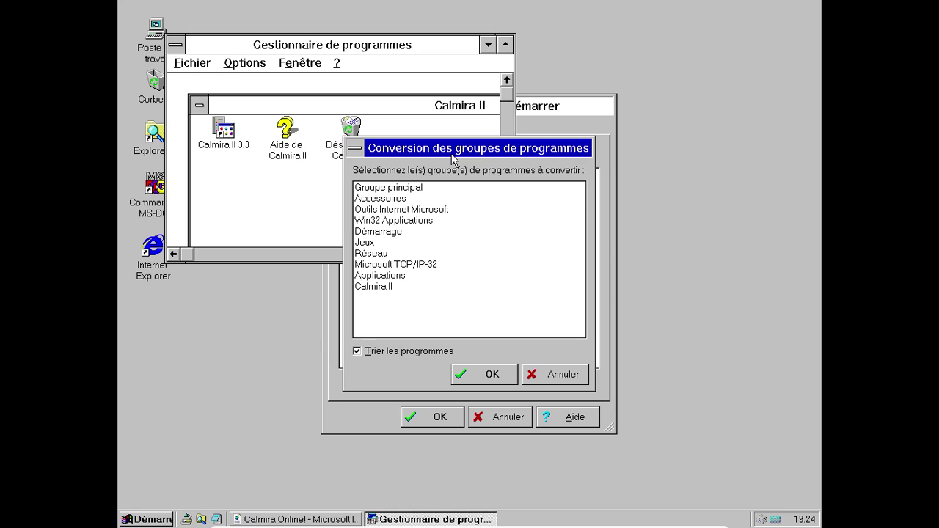
left_click(409, 211)
left_click(407, 222)
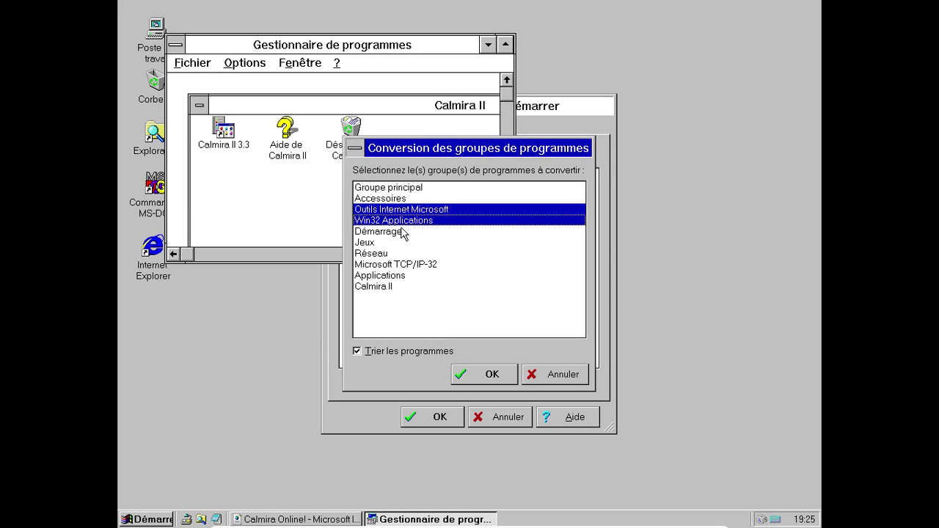
left_click(478, 372)
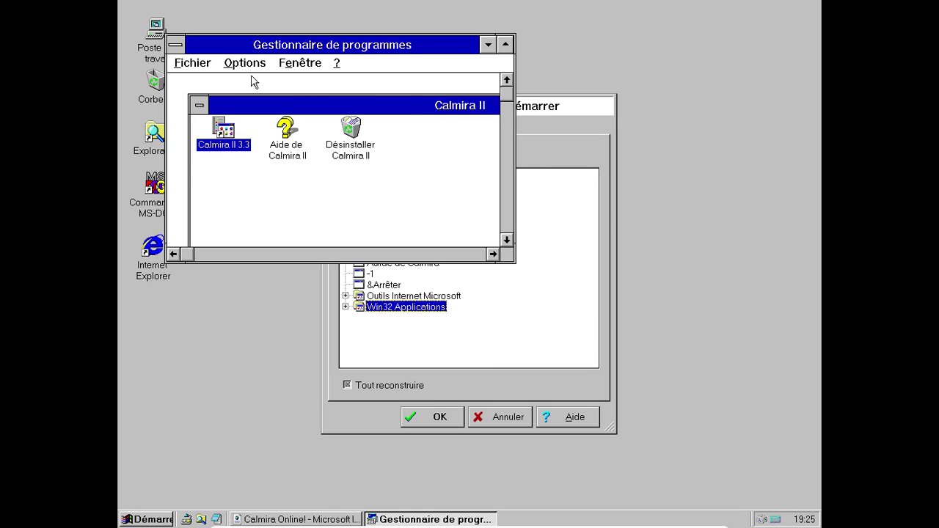
double_click(176, 45)
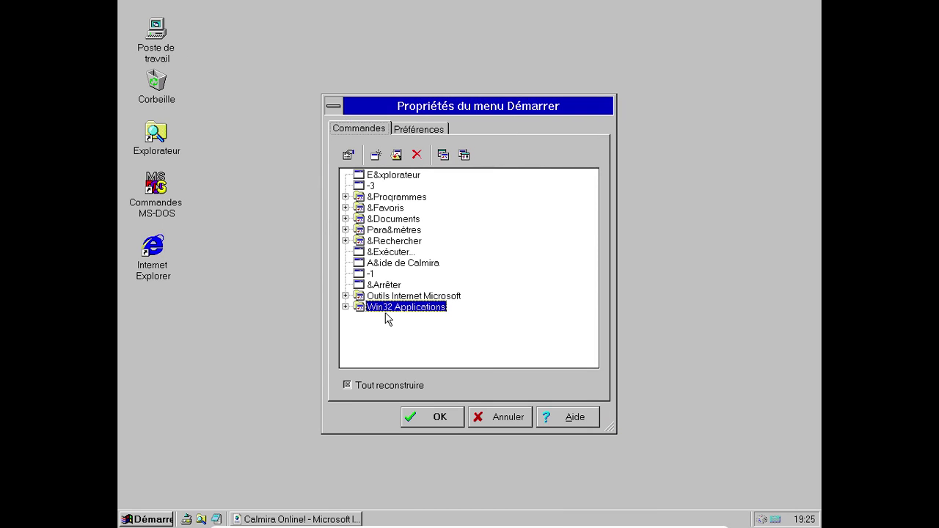
Move Outils Internet Microsoft and Win32 Applications between Favoris and Documents in the Start menu and save the changes.
left_click_drag(416, 296, 410, 220)
left_click_drag(407, 307, 410, 225)
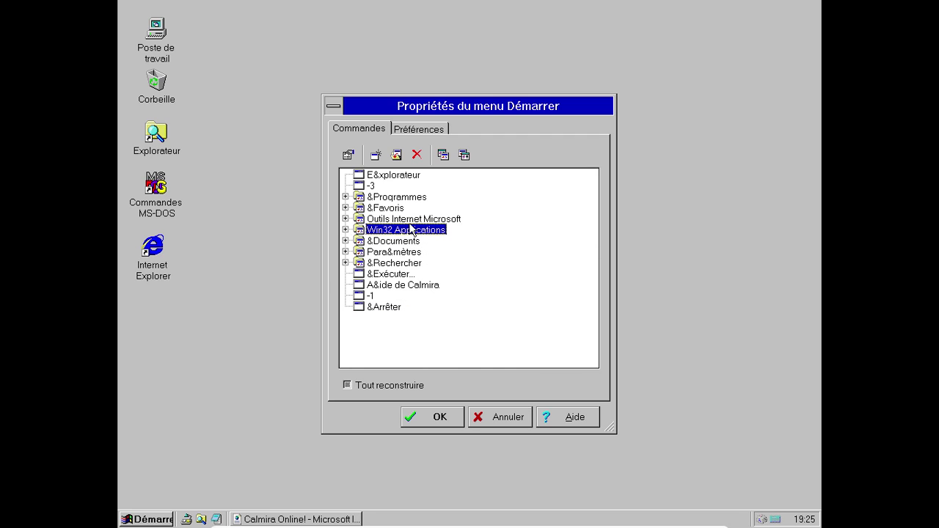
left_click(448, 422)
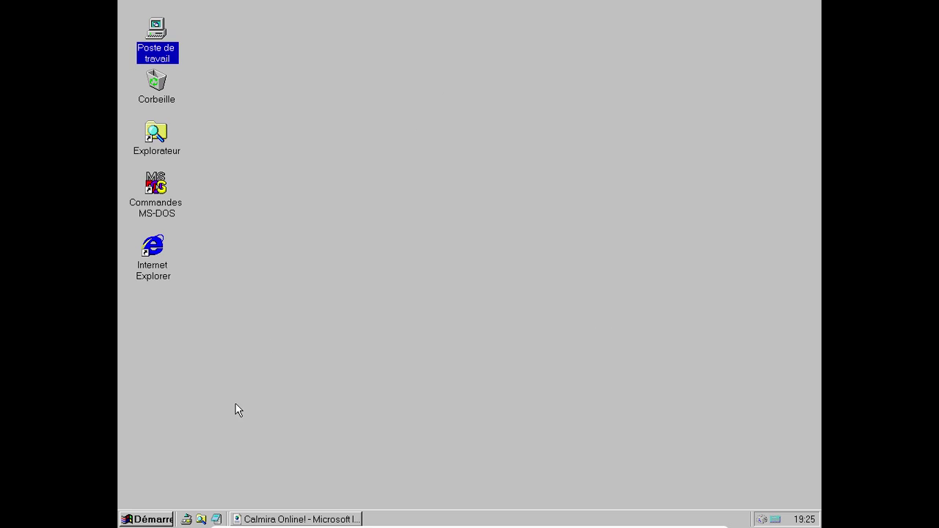
Look at the Outils Internet Microsoft submenu and launch FreeCell from Win32 Applications in the Start menu.
left_click(143, 518)
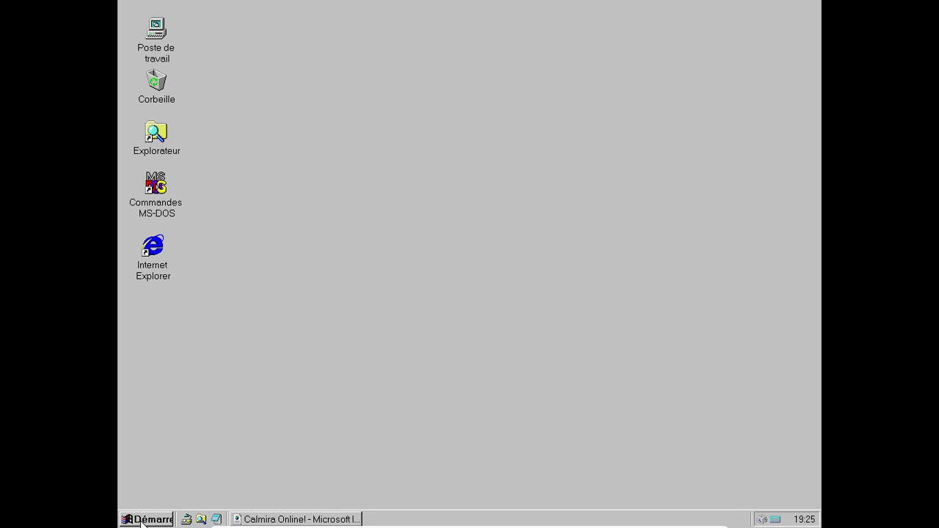
mouse_move(186, 346)
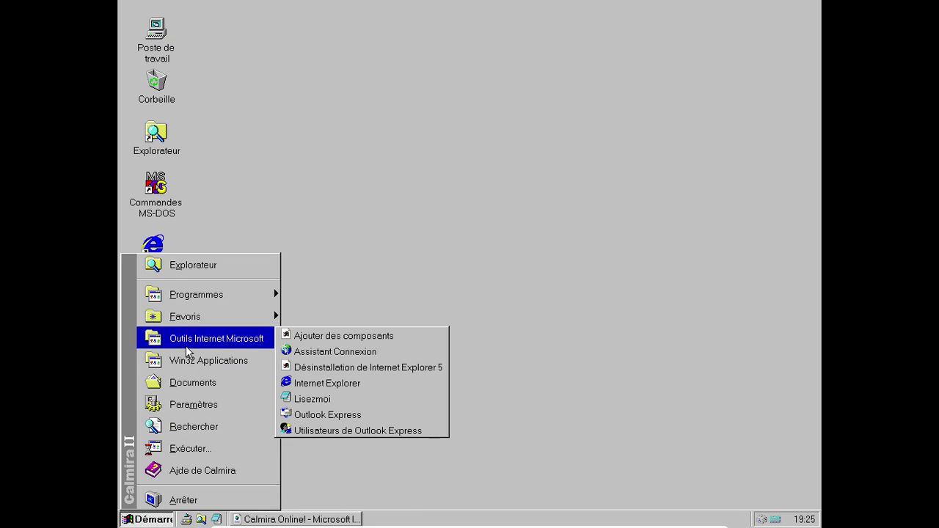
mouse_move(242, 355)
left_click(282, 358)
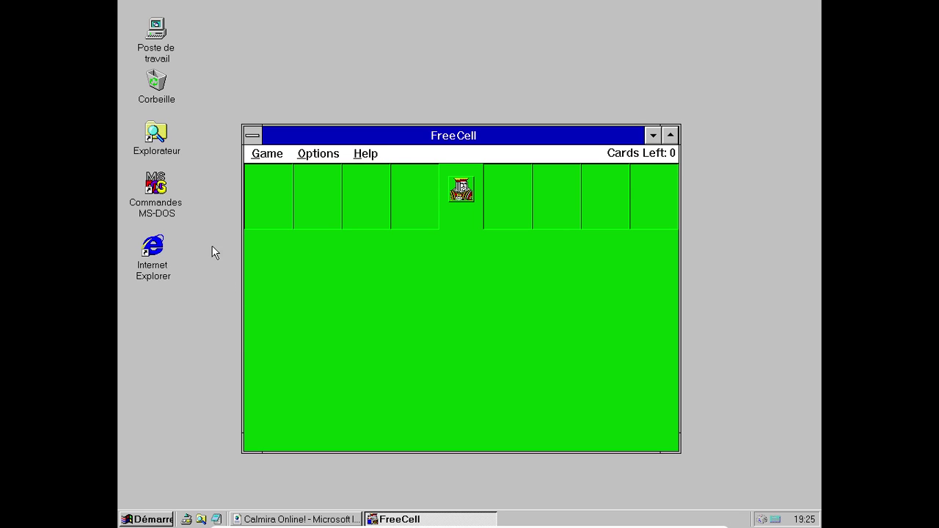
Switch back to Internet Explorer, view the Calmira Downloads page, and read the Source Code page through to its end.
left_click(297, 519)
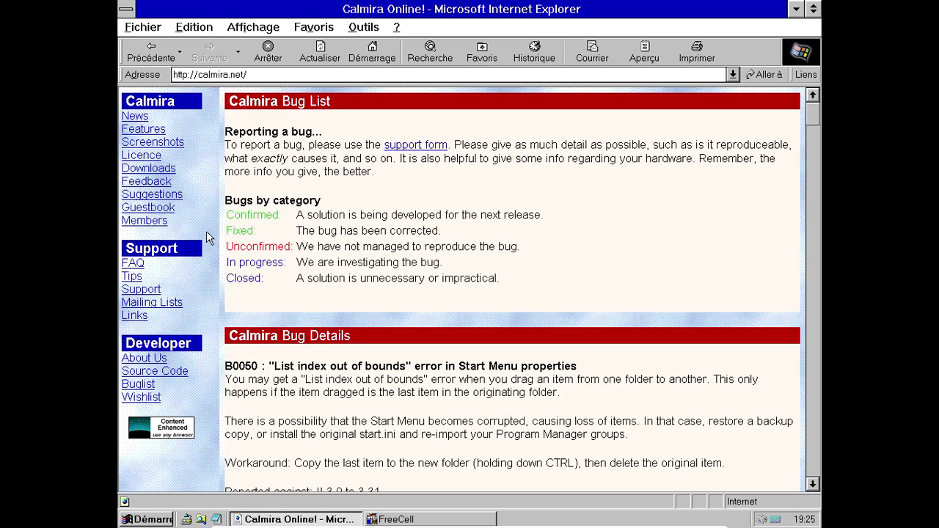
left_click(147, 170)
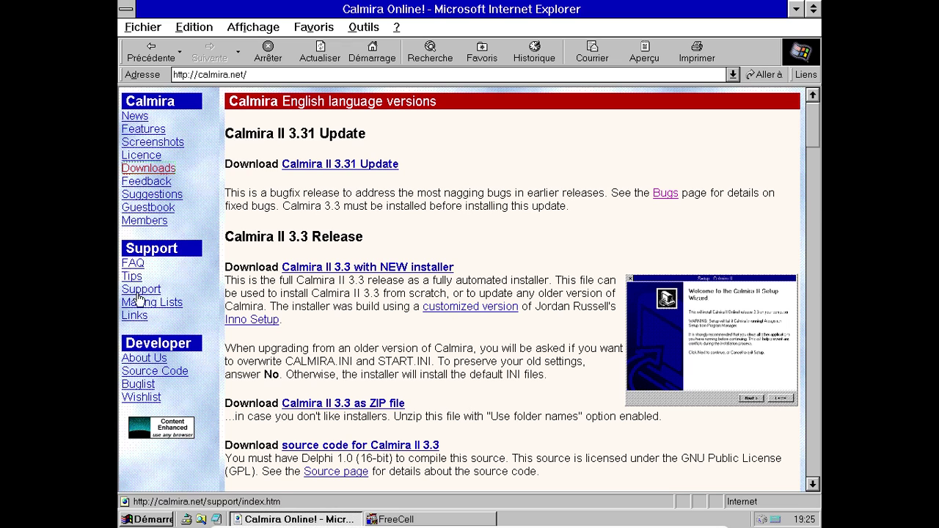
left_click(149, 372)
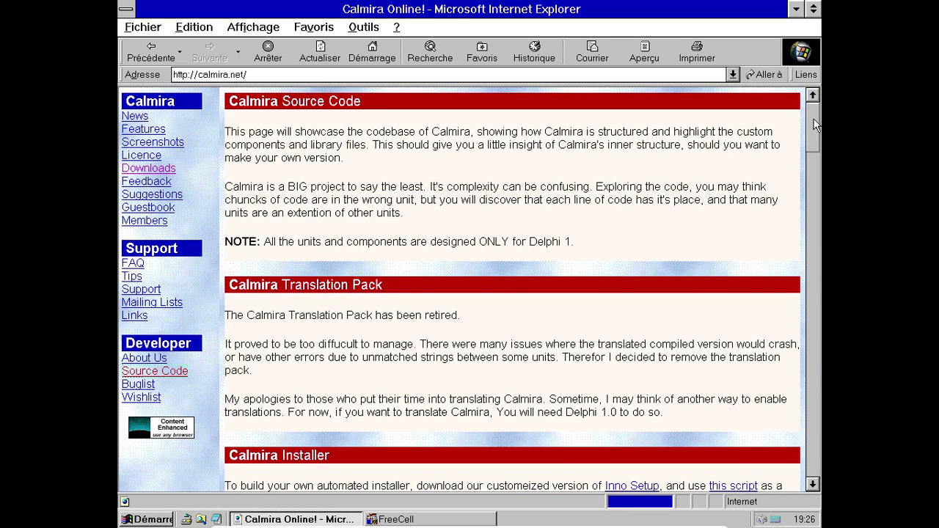
left_click_drag(813, 137, 813, 212)
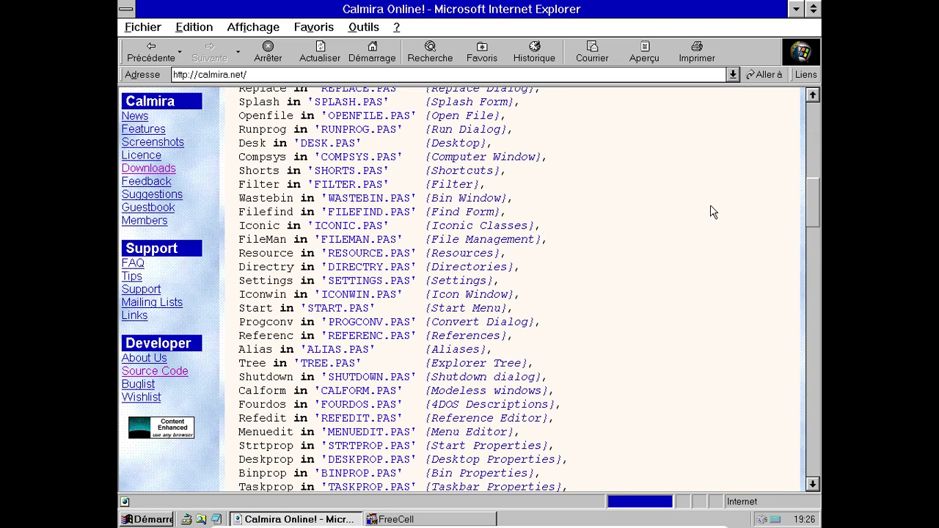
left_click_drag(814, 192, 811, 481)
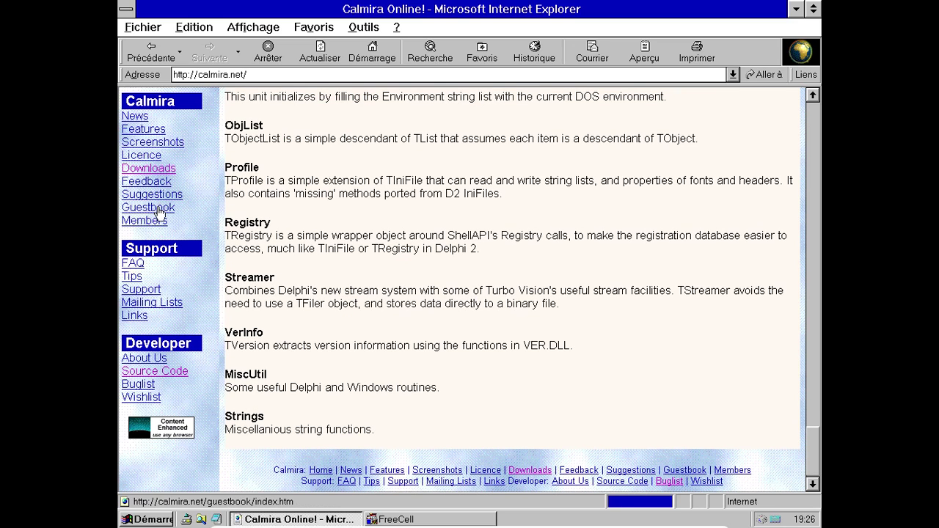
Open the News page of the Calmira site and decline the site redirection.
left_click(143, 120)
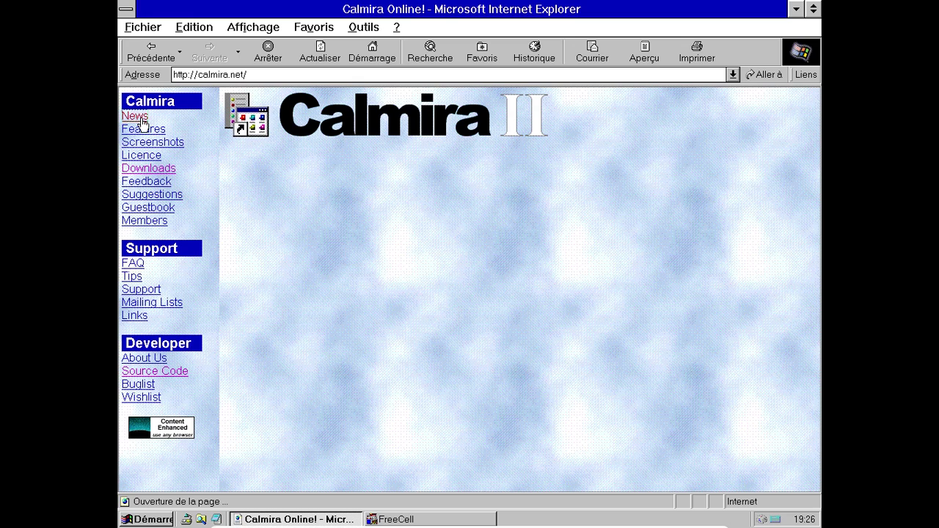
key("Tab")
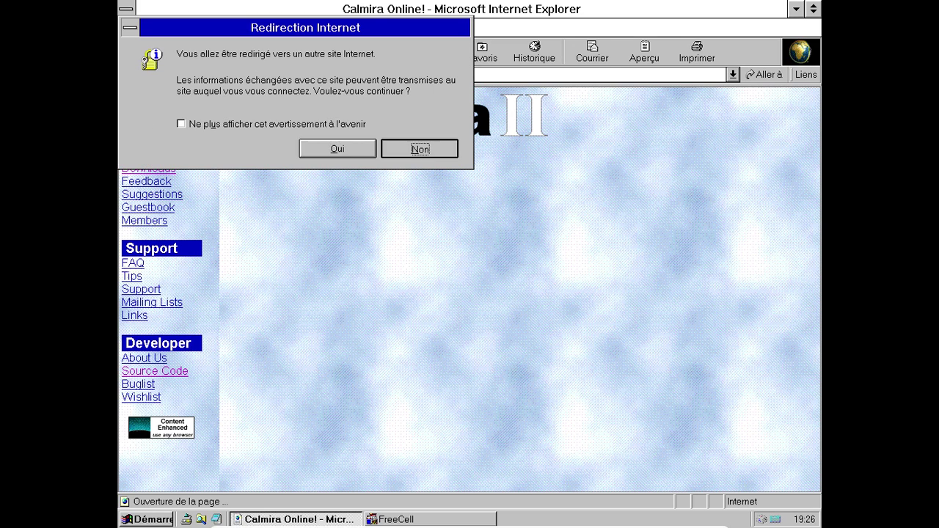
left_click(412, 147)
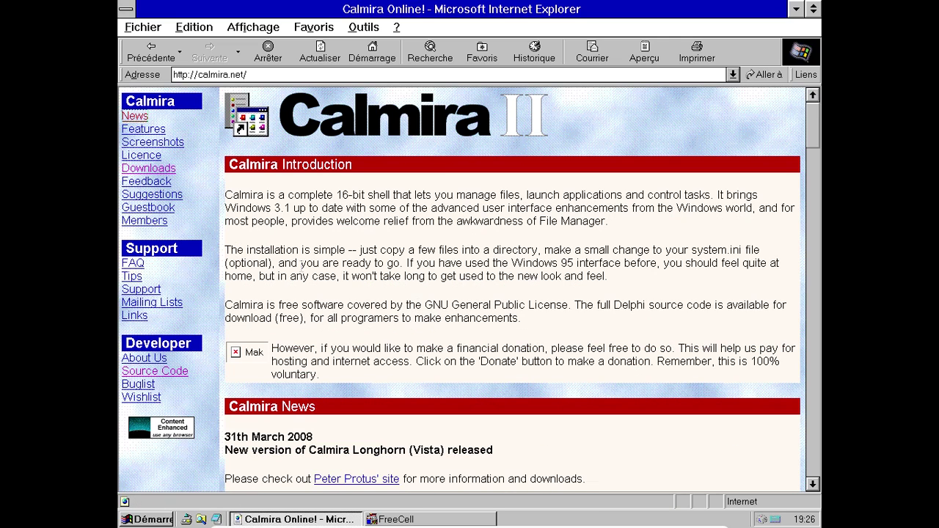
Close Internet Explorer and FreeCell.
double_click(126, 10)
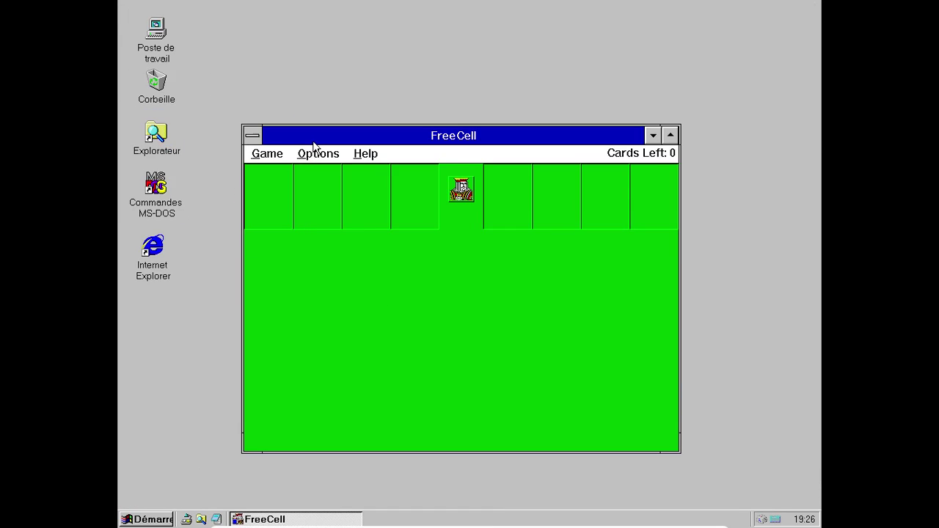
double_click(255, 136)
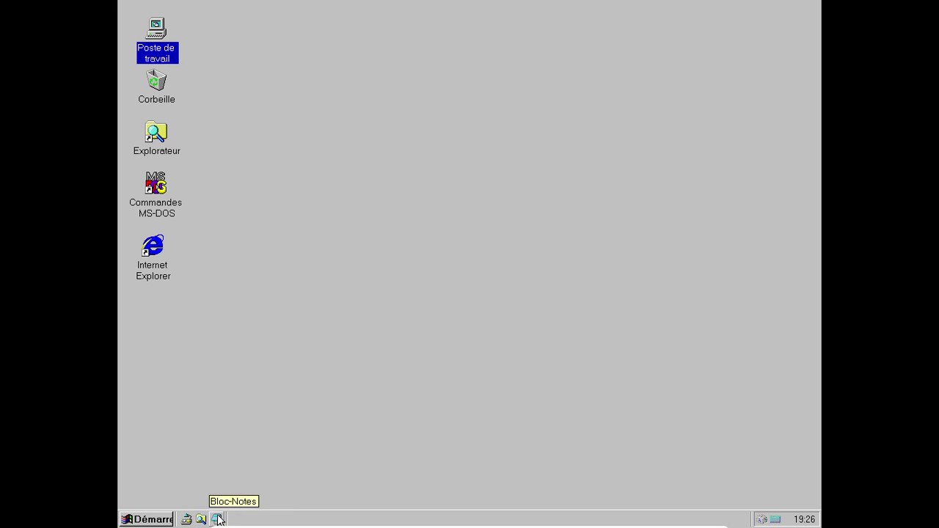
Launch Bloc-Notes and close its empty window again.
left_click(216, 519)
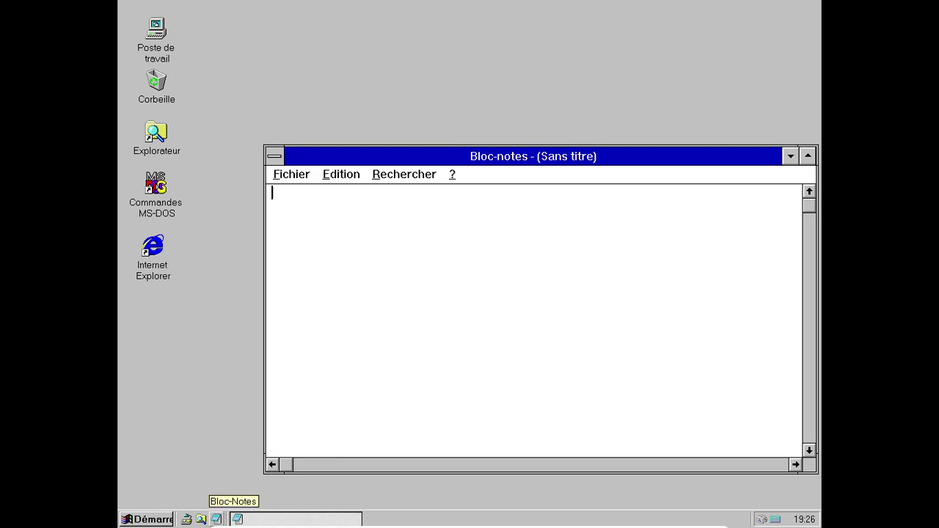
double_click(276, 156)
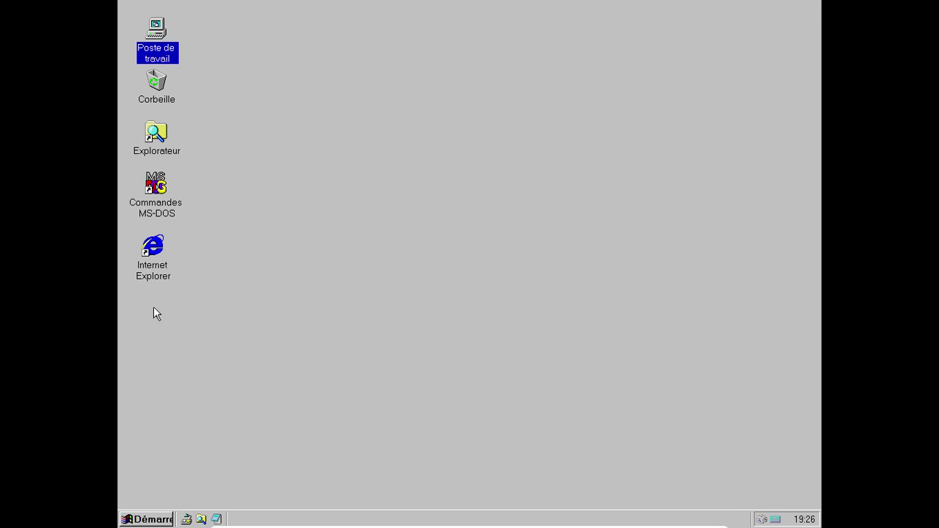
Open the Windows Control Panel (Panneau de configuration) and enlarge its window.
left_click(165, 521)
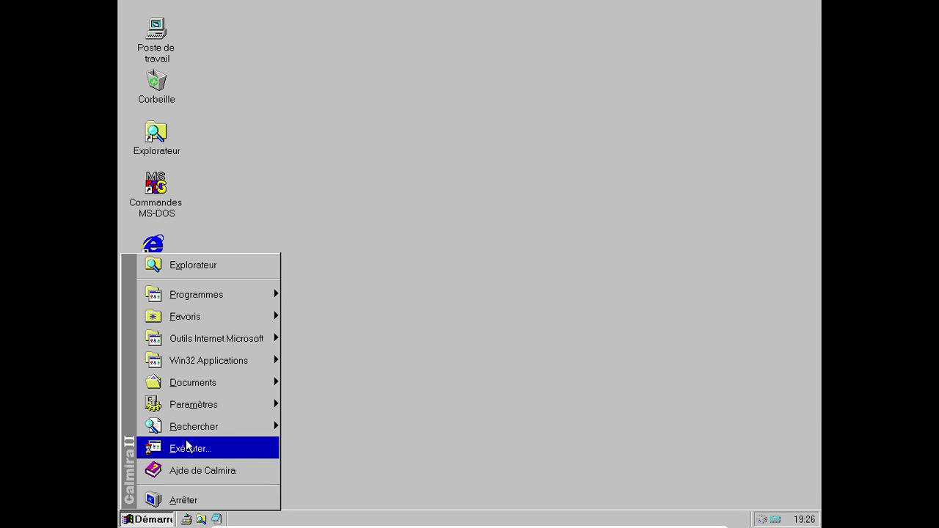
mouse_move(188, 401)
mouse_move(317, 401)
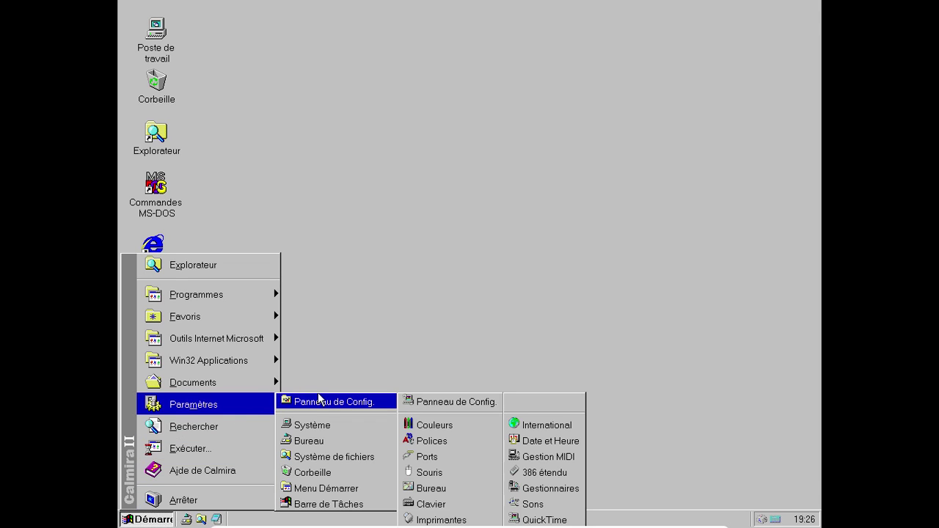
left_click(444, 402)
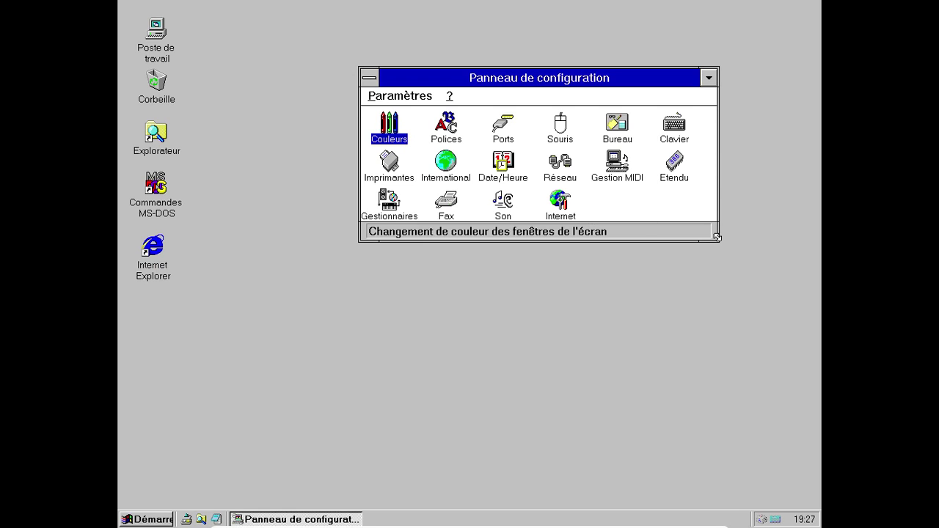
left_click_drag(716, 236, 790, 309)
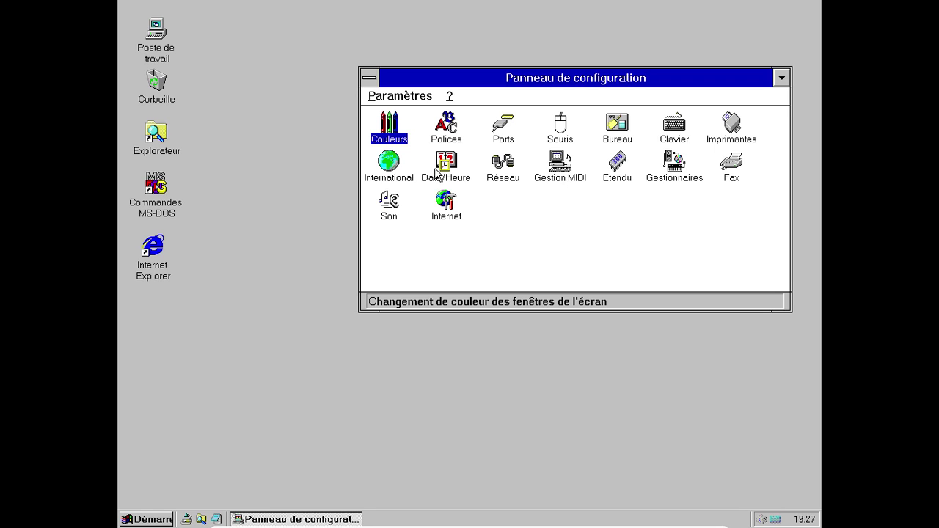
Play the system sounds tonalite.wav, ding.wav, carillon.wav and sonnerie.wav in the Son settings, and close them without saving.
double_click(387, 214)
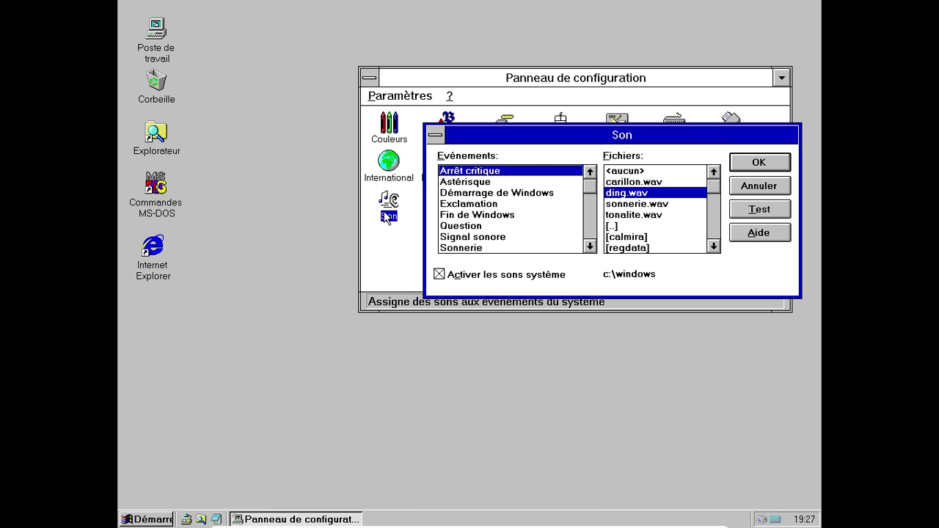
left_click(702, 214)
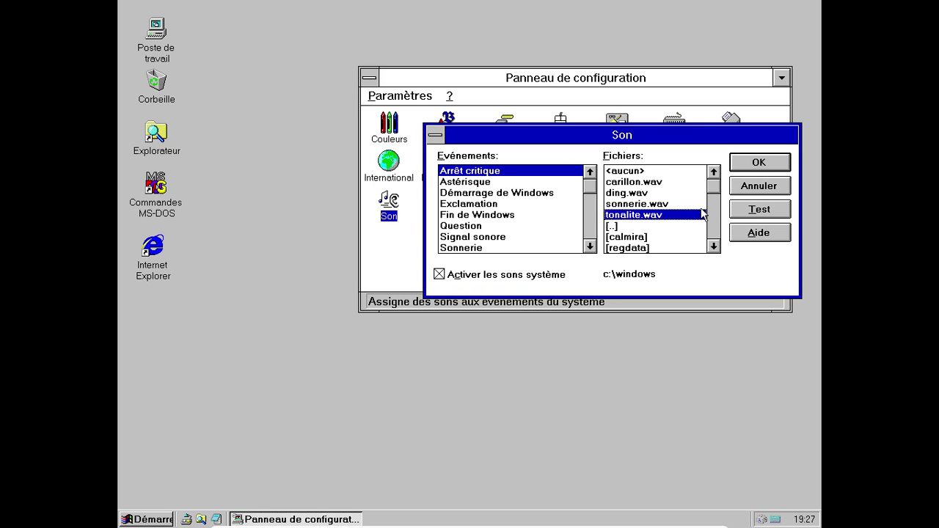
left_click(760, 211)
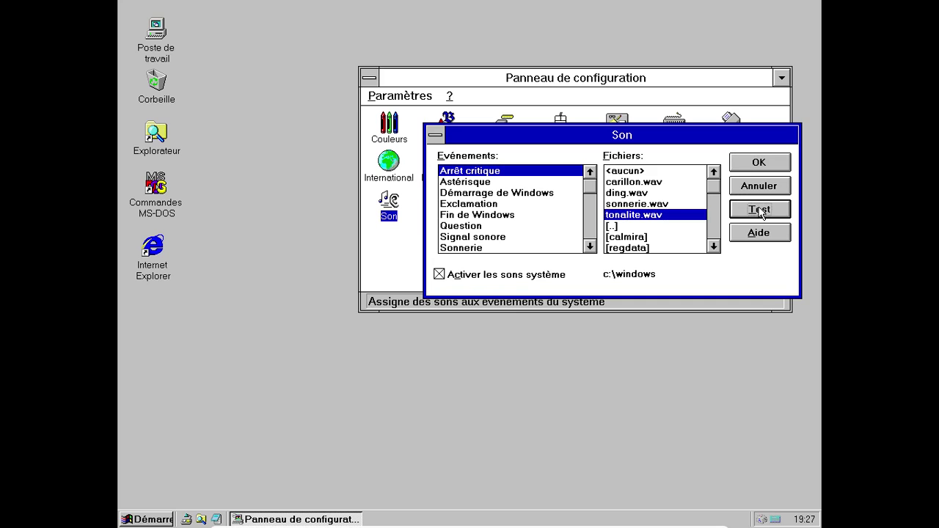
left_click(641, 193)
left_click(755, 209)
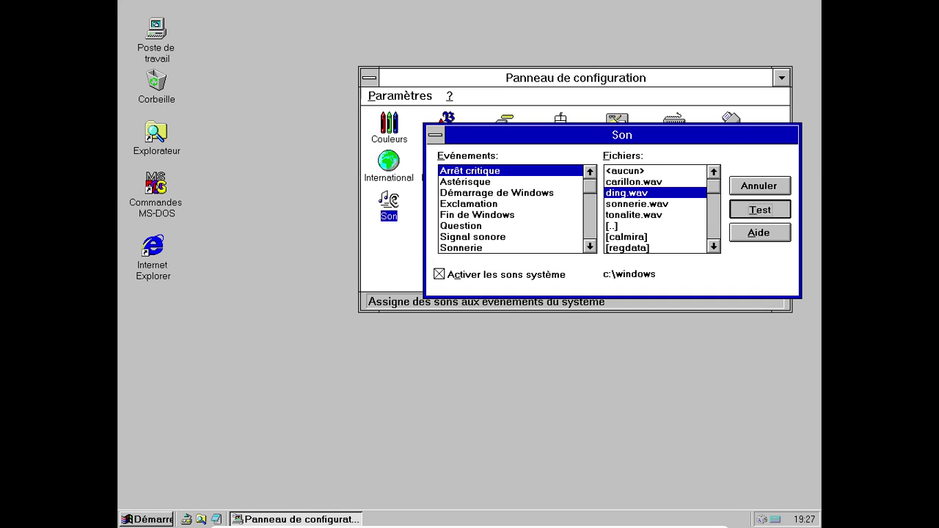
left_click(651, 183)
left_click(739, 209)
left_click(640, 204)
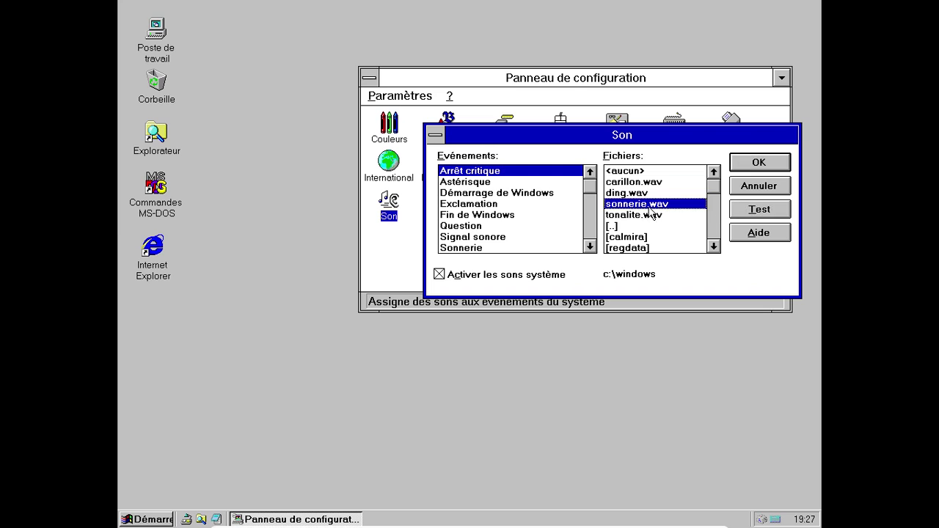
left_click(754, 211)
left_click(714, 246)
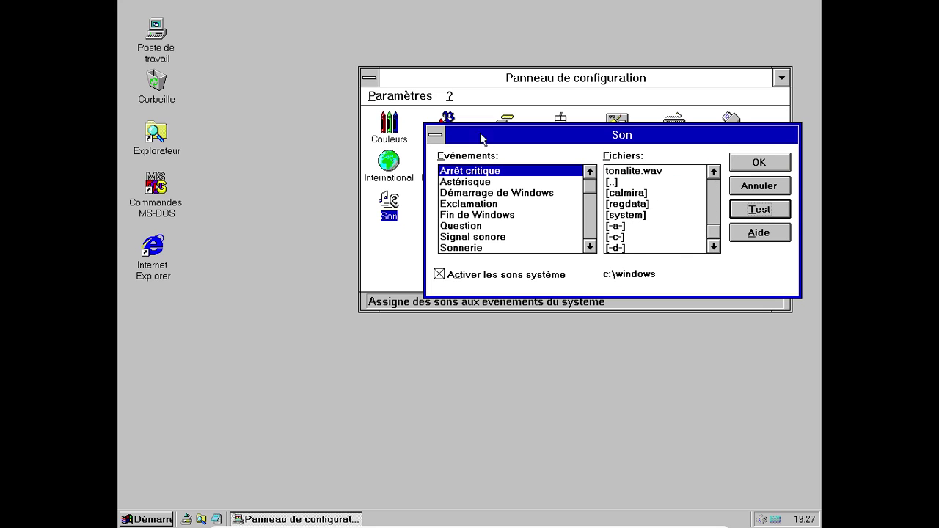
double_click(435, 135)
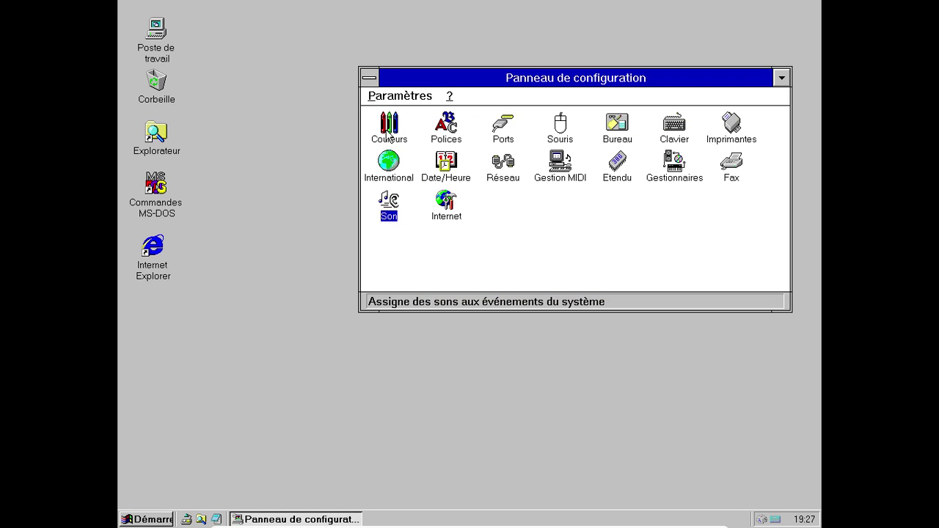
Apply the Scottie pattern to the desktop background in the Bureau settings.
double_click(622, 119)
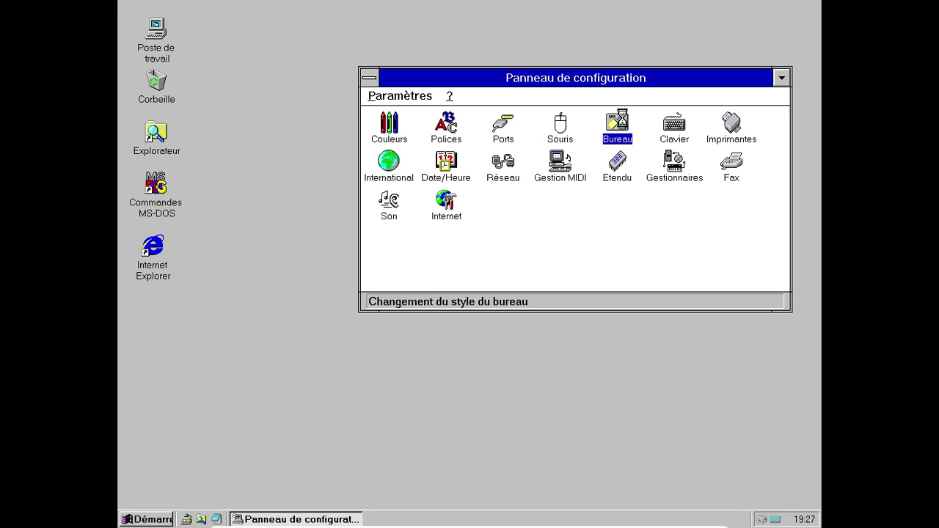
left_click(559, 156)
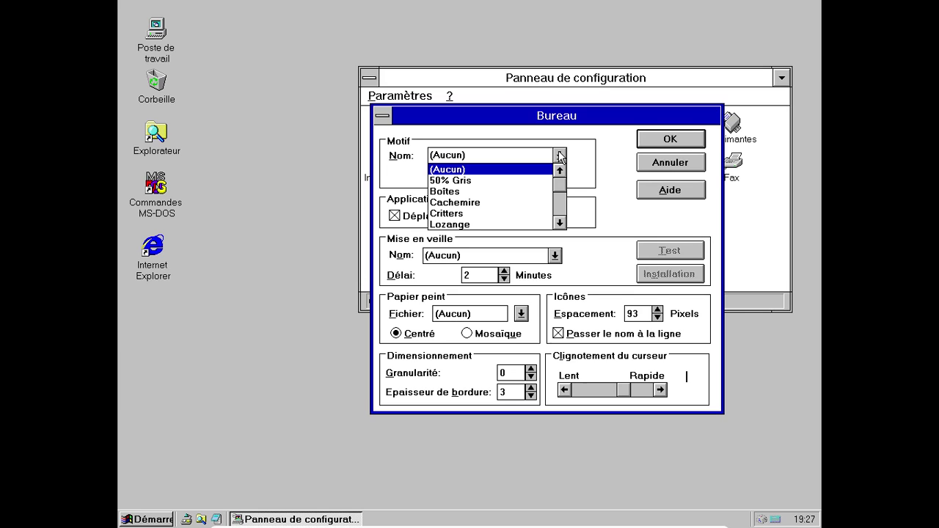
left_click(559, 222)
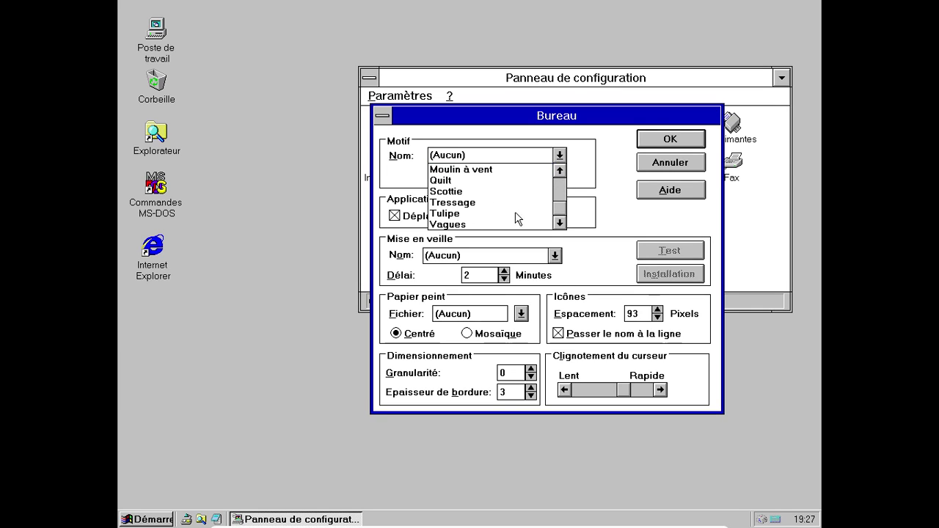
left_click(453, 191)
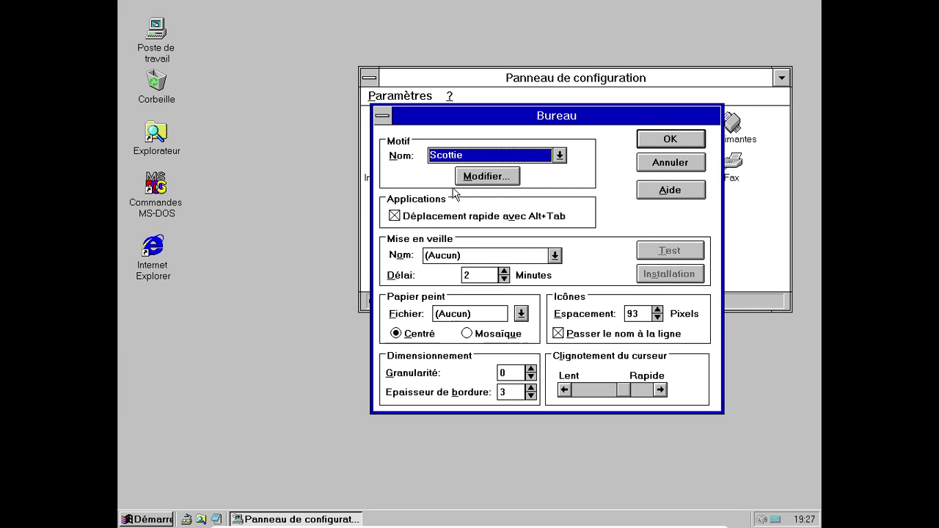
left_click(671, 140)
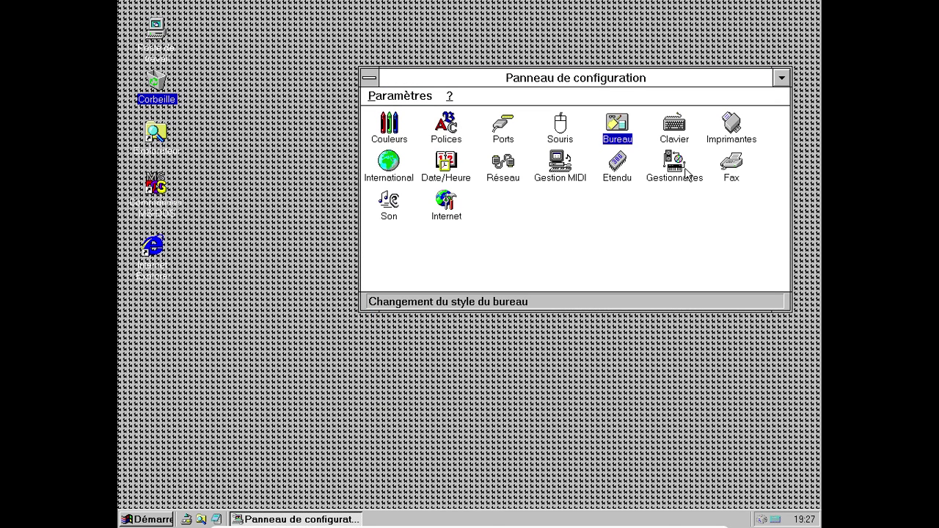
Change the desktop background pattern to Vagues in the Bureau settings.
double_click(627, 130)
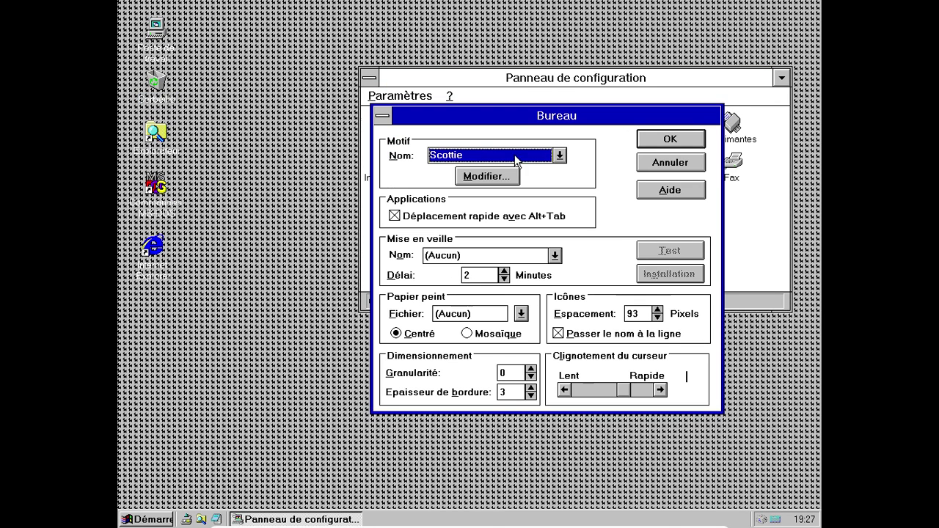
left_click(560, 155)
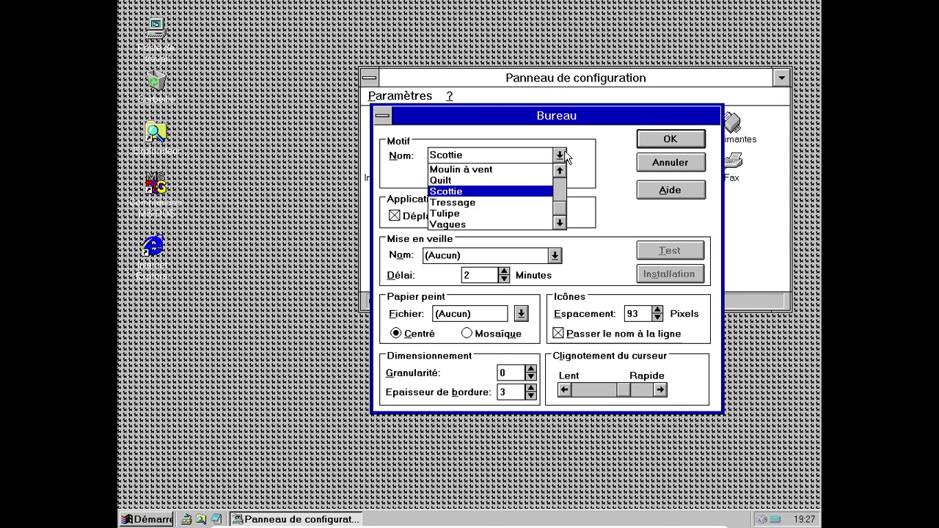
left_click(468, 224)
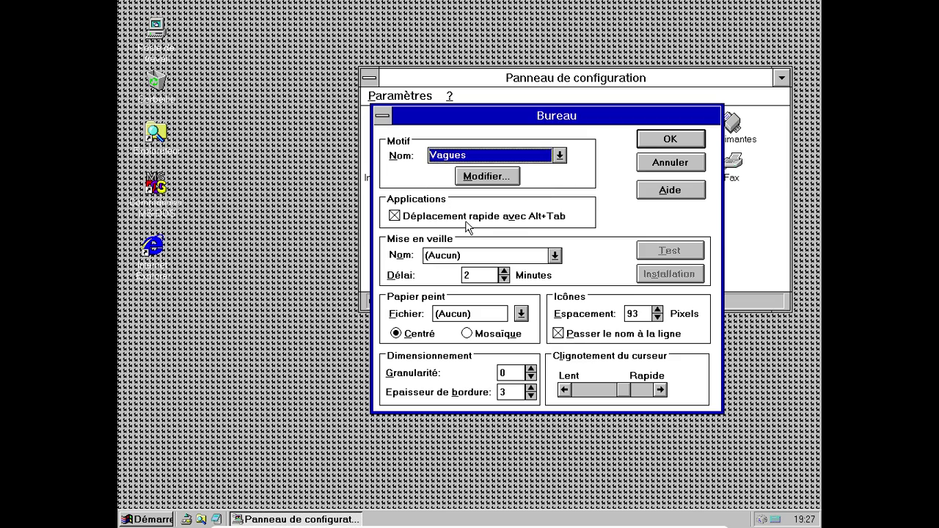
left_click(682, 137)
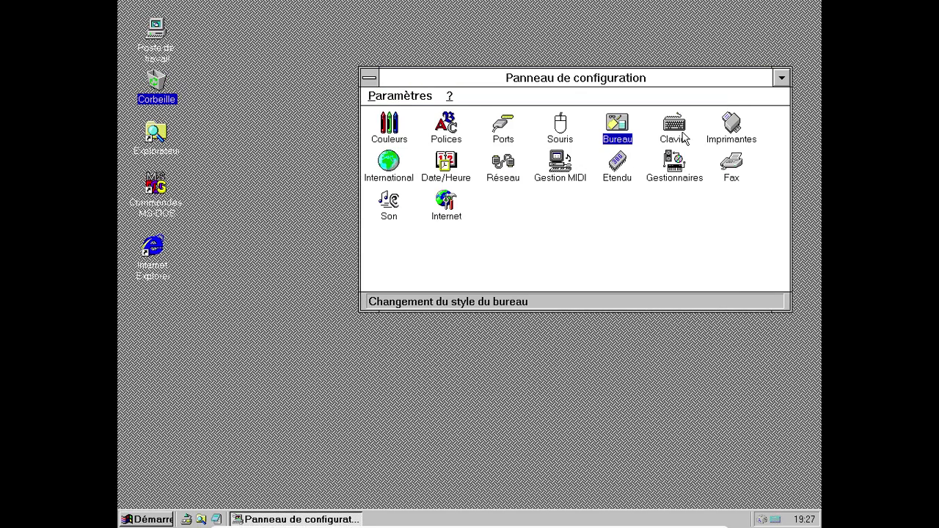
Preview the Cachemire, Mailles and Tressage patterns in the desktop pattern editor, and leave the Bureau settings without saving.
double_click(617, 125)
left_click(559, 156)
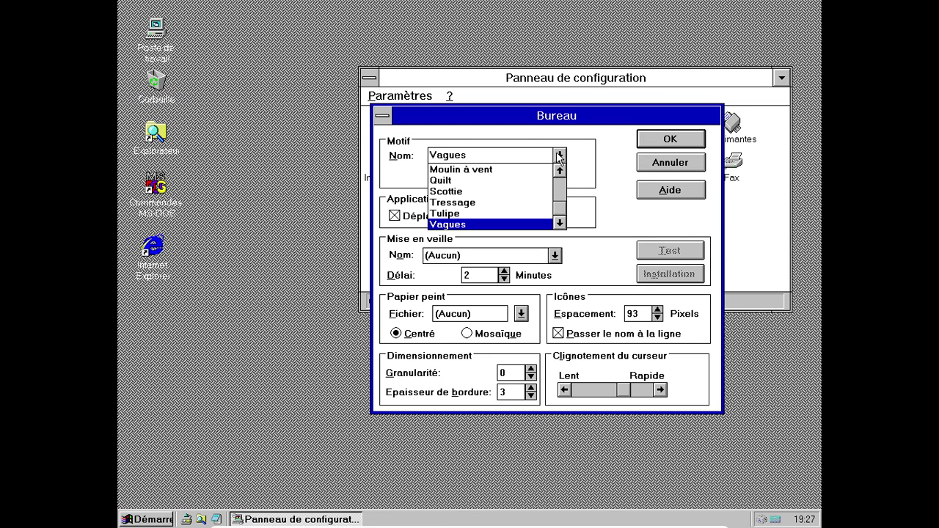
left_click(560, 171)
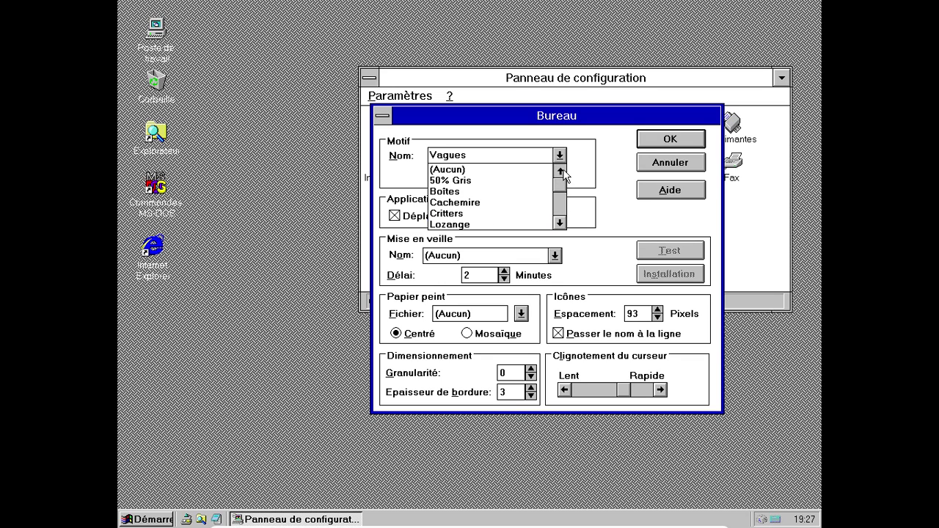
left_click(462, 170)
left_click(486, 176)
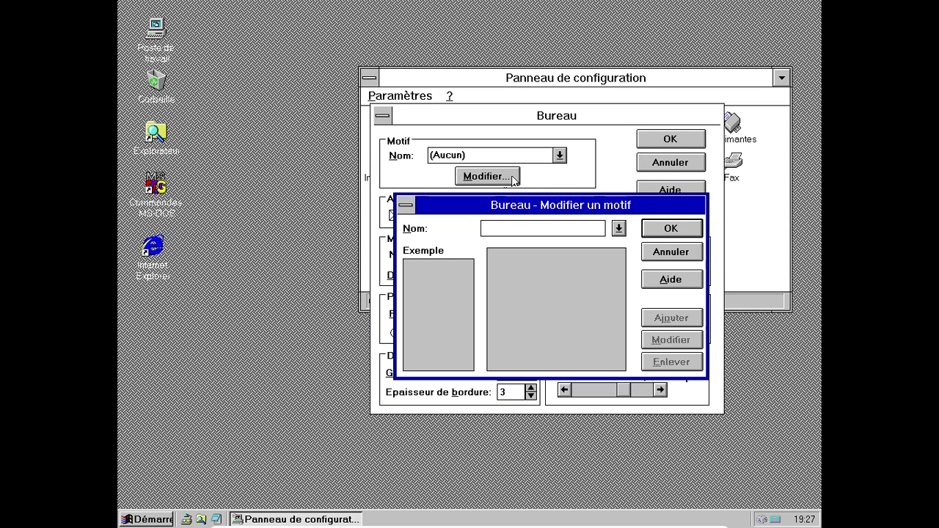
left_click(618, 229)
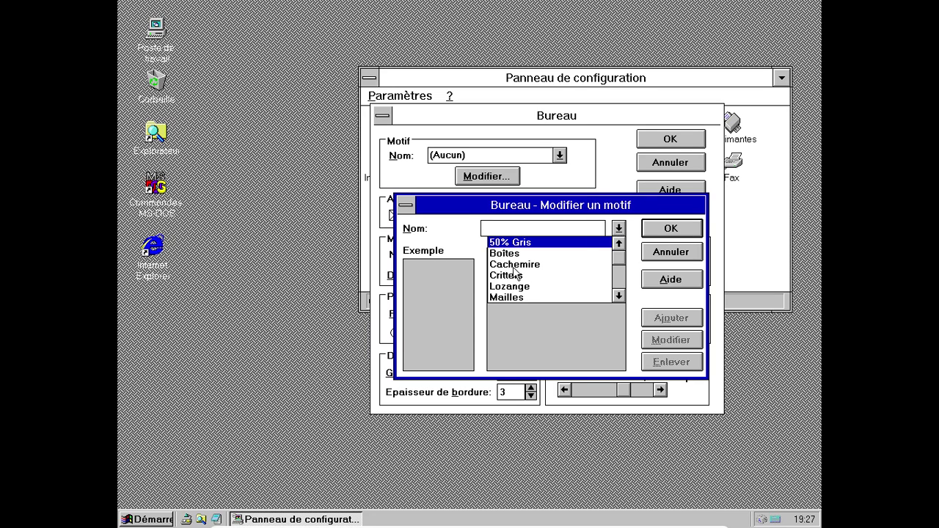
left_click(517, 264)
left_click(618, 229)
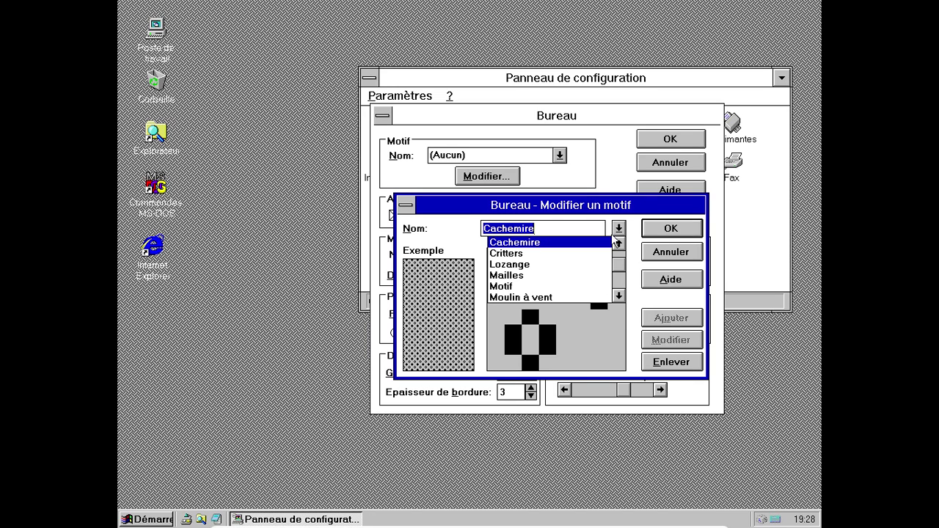
left_click(524, 276)
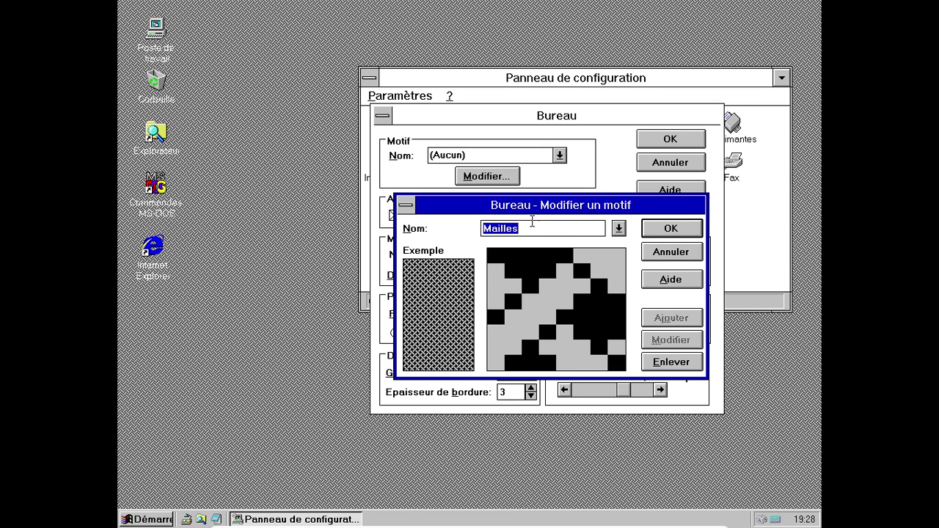
left_click(619, 230)
left_click(524, 297)
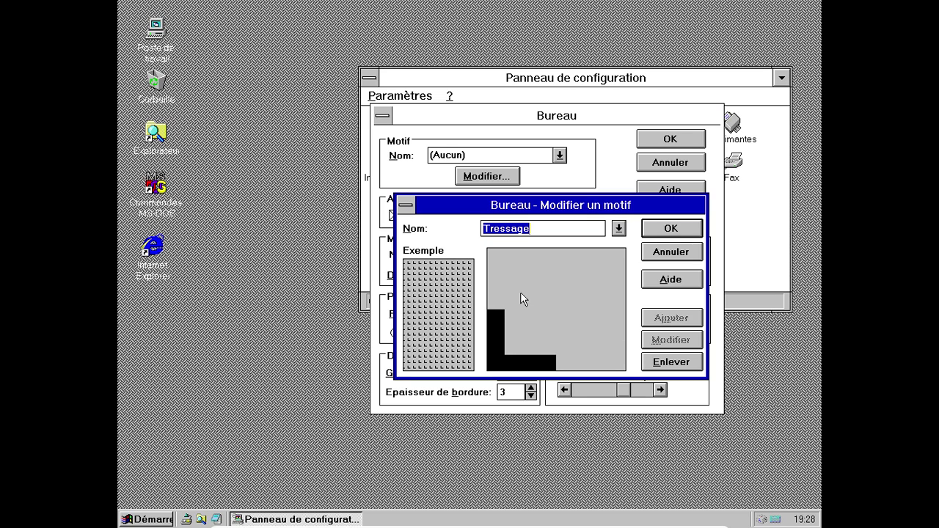
left_click(675, 252)
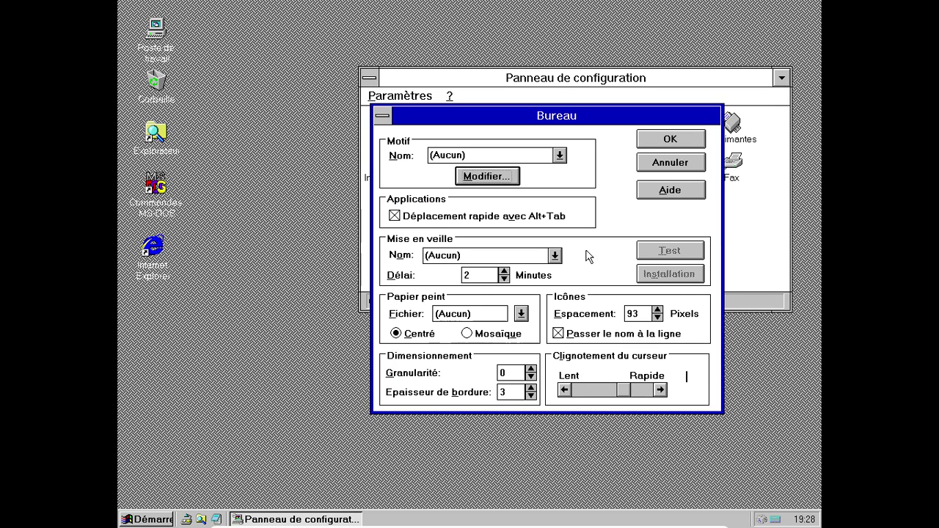
double_click(382, 115)
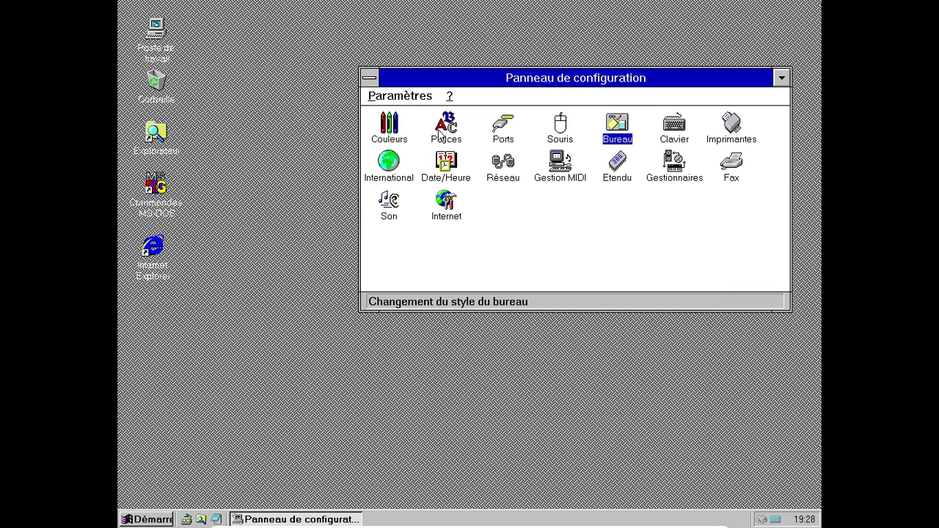
View the Souris settings, and close them together with the Control Panel.
double_click(562, 132)
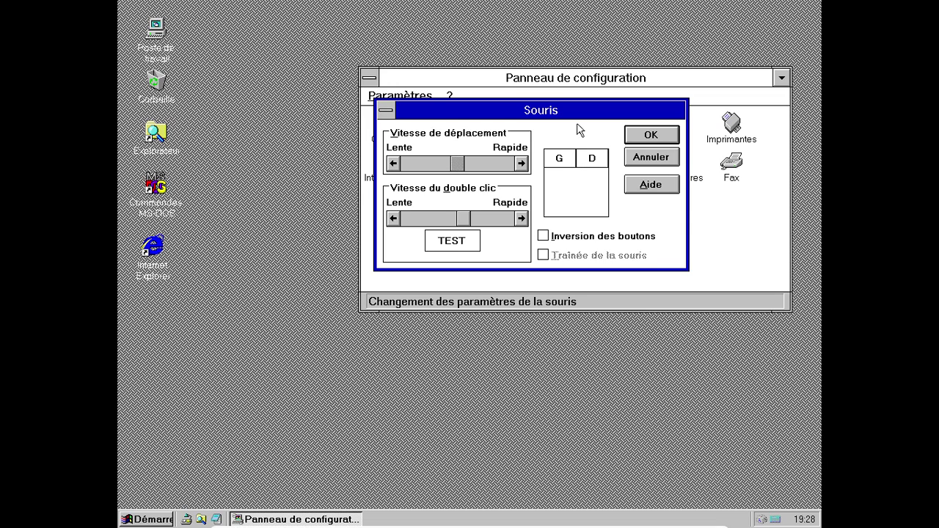
double_click(385, 111)
double_click(371, 78)
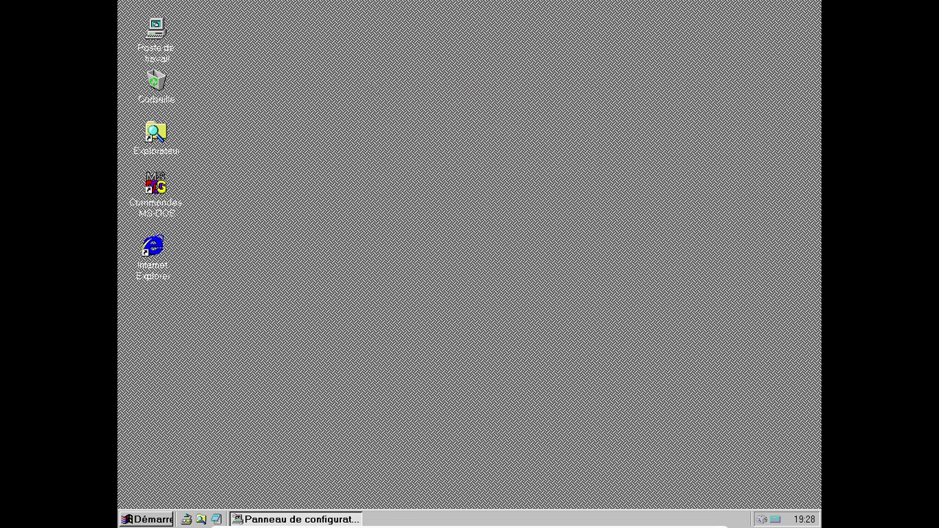
Shut down Windows to the DOS prompt and power off the virtual machine.
left_click(129, 519)
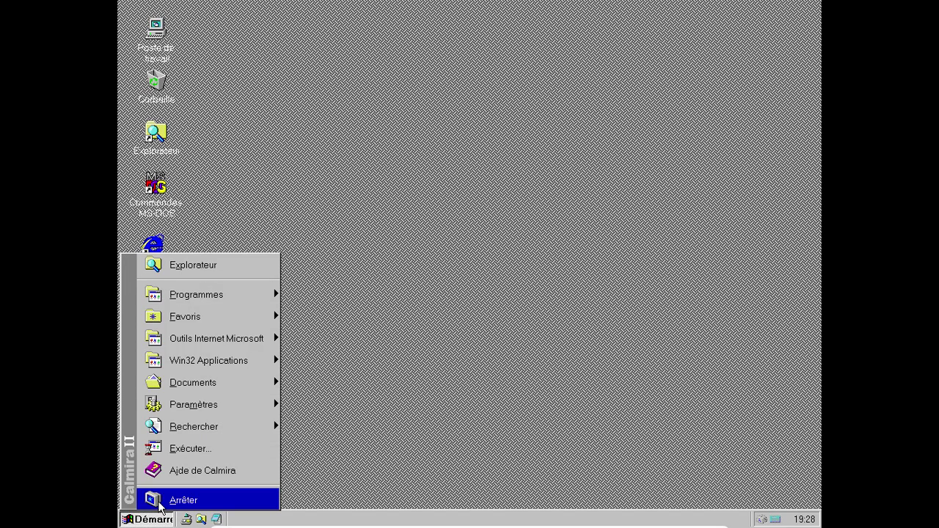
left_click(160, 506)
left_click(525, 323)
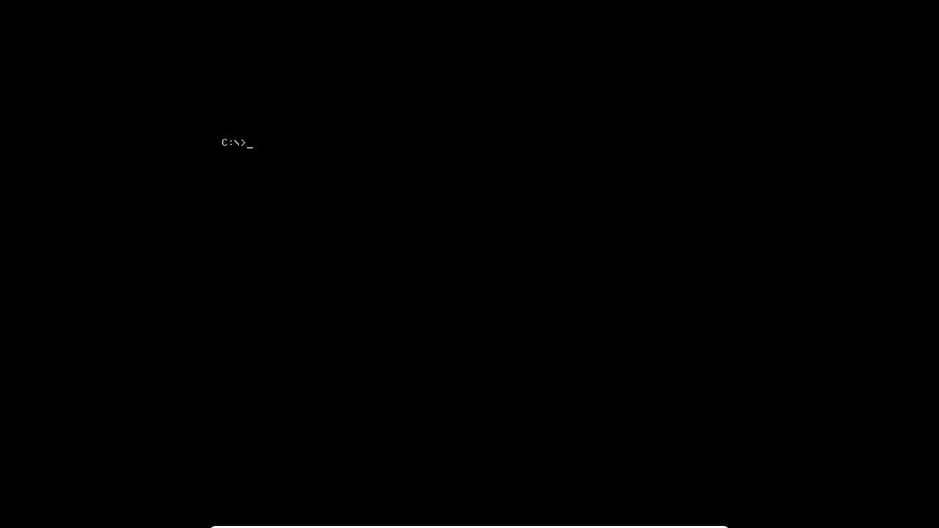
key("ctrl+q")
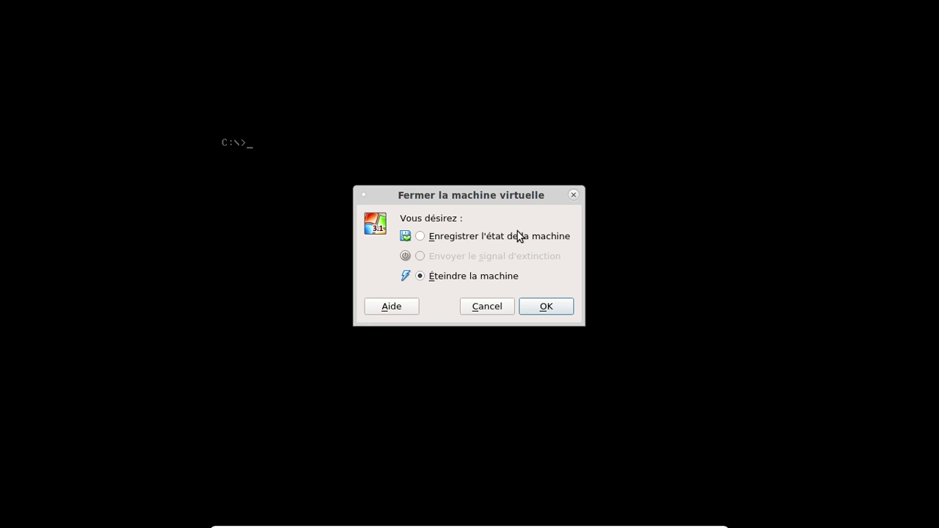
left_click(544, 306)
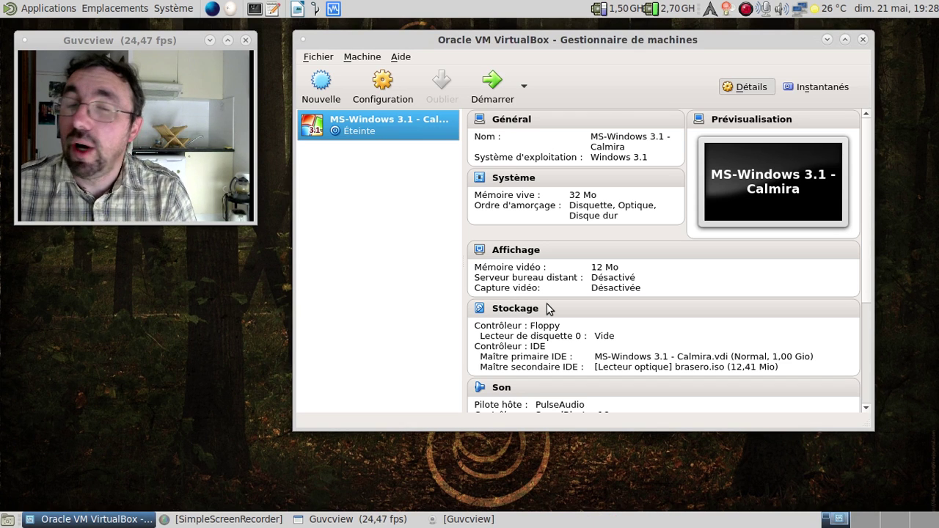